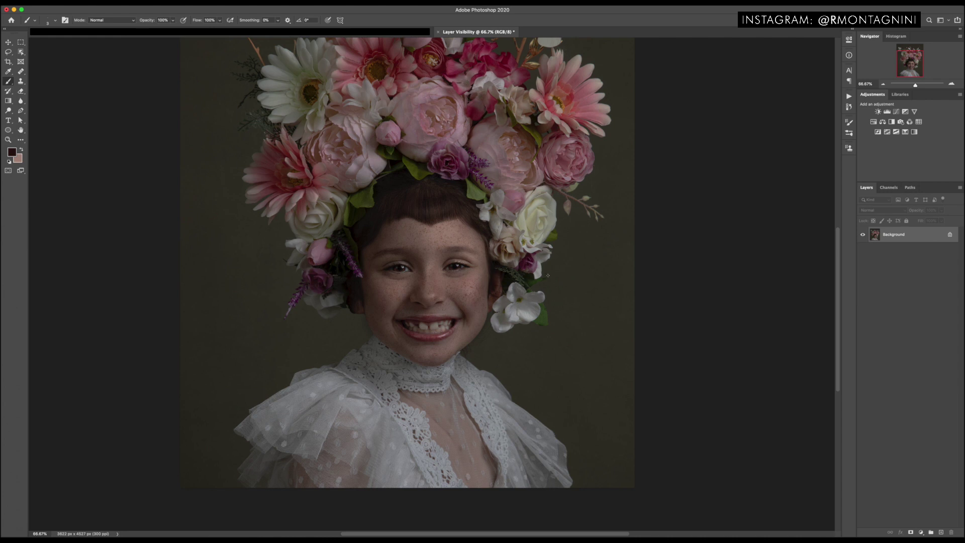
# Add a Gradient Map adjustment layer above the Background layer and open its gradient for editing.
pyautogui.press('super+plus')
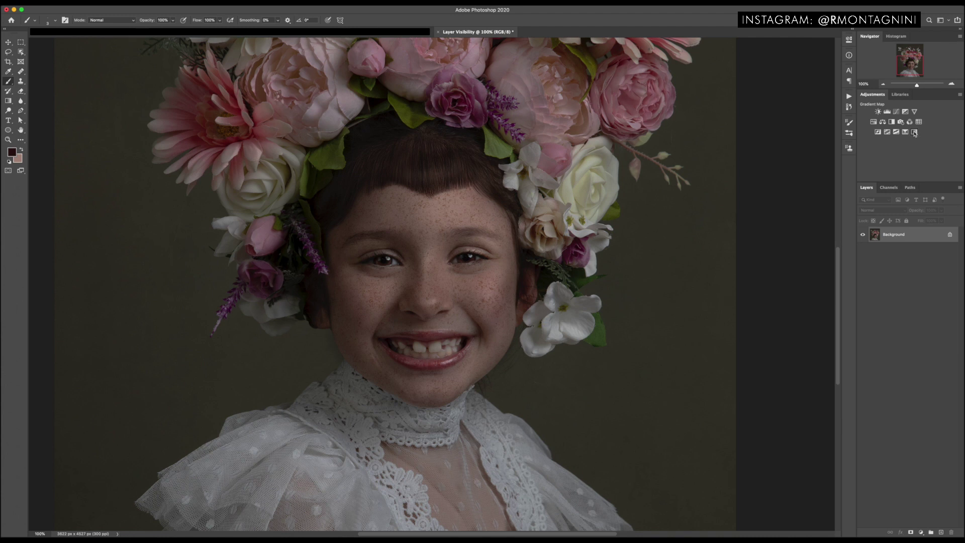
pyautogui.click(914, 132)
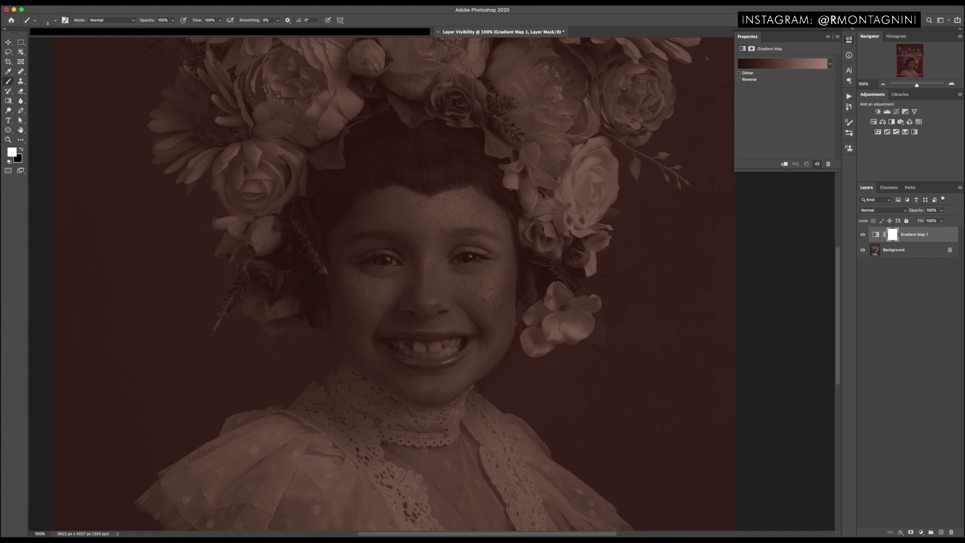
pyautogui.click(792, 64)
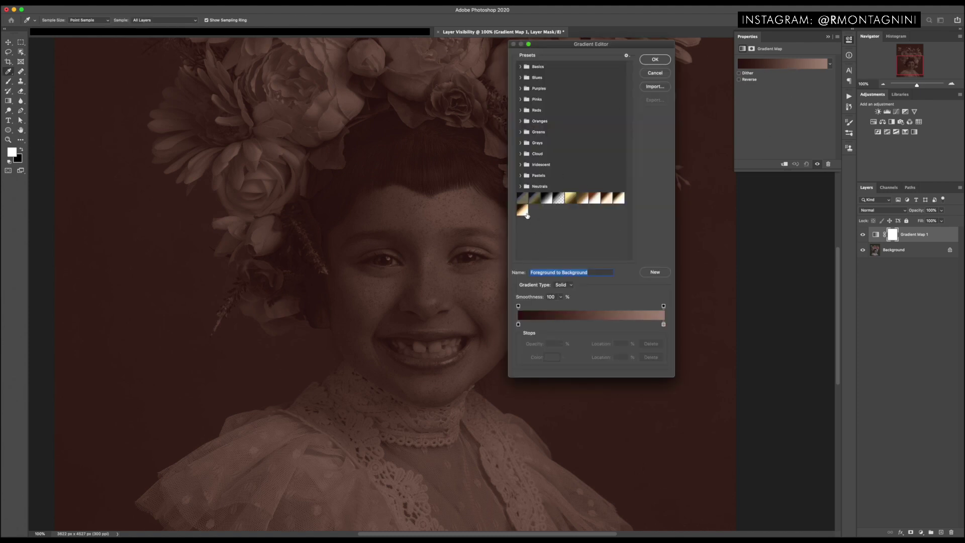
# Try the custom gradient presets on the portrait and choose the one running from dark brown through cream to white.
pyautogui.click(618, 198)
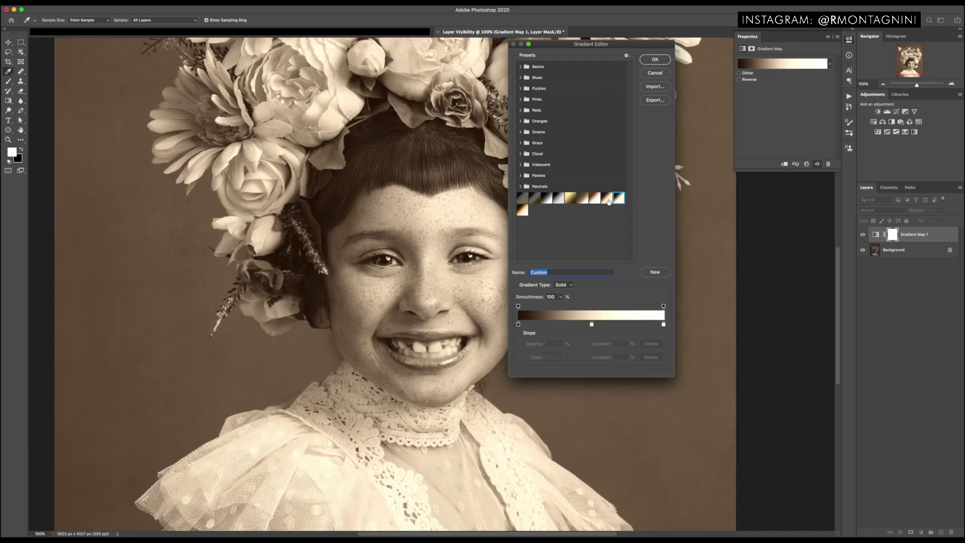
pyautogui.click(594, 199)
pyautogui.click(583, 198)
pyautogui.click(570, 199)
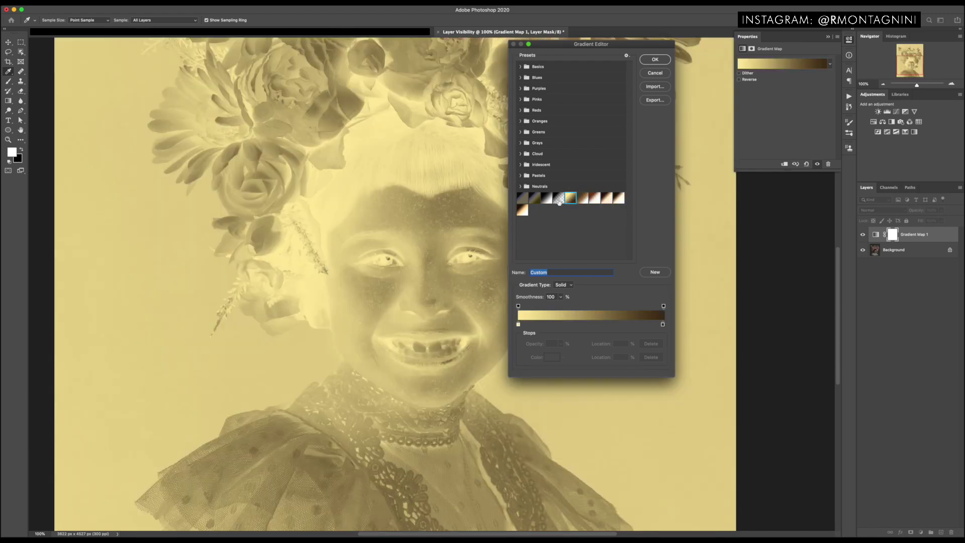
pyautogui.click(558, 199)
pyautogui.click(546, 199)
pyautogui.click(558, 198)
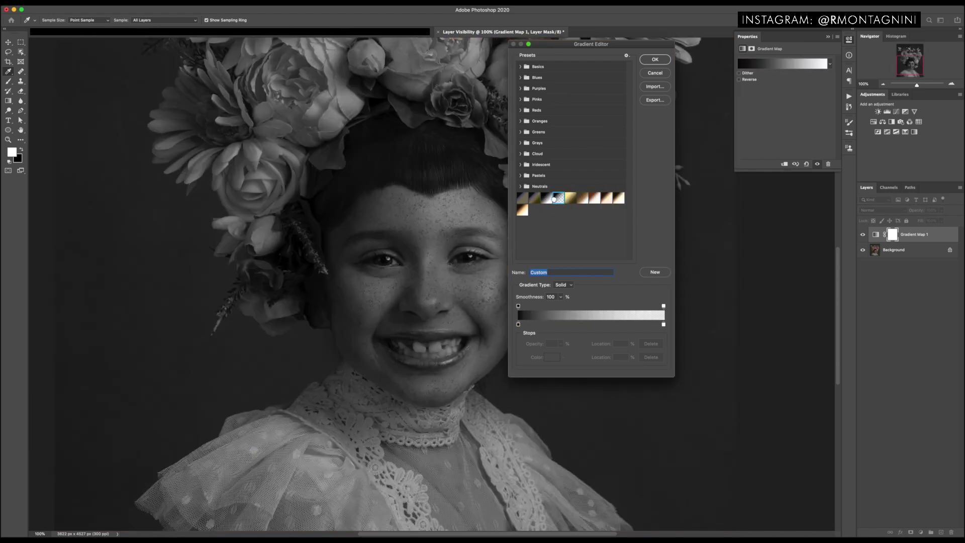
pyautogui.click(546, 198)
pyautogui.click(569, 201)
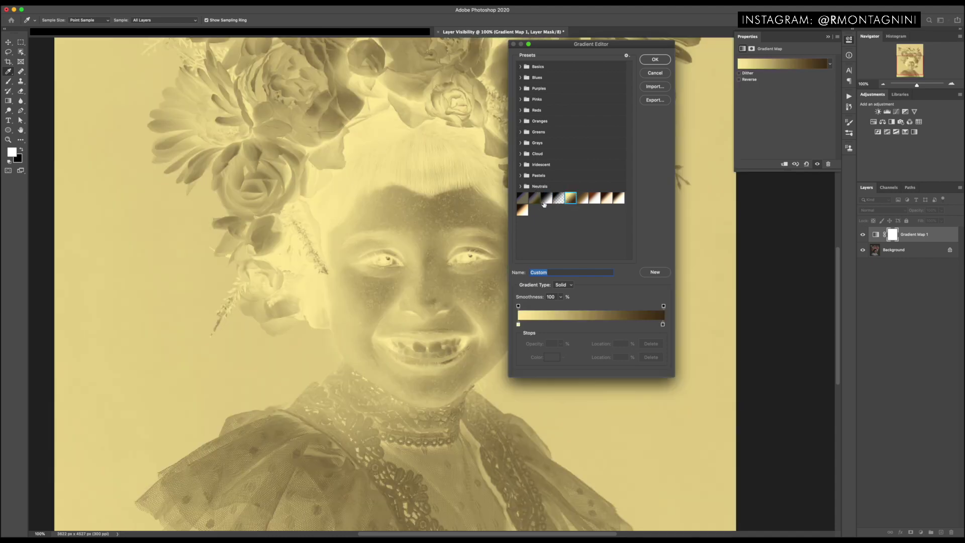
pyautogui.click(522, 198)
pyautogui.click(522, 210)
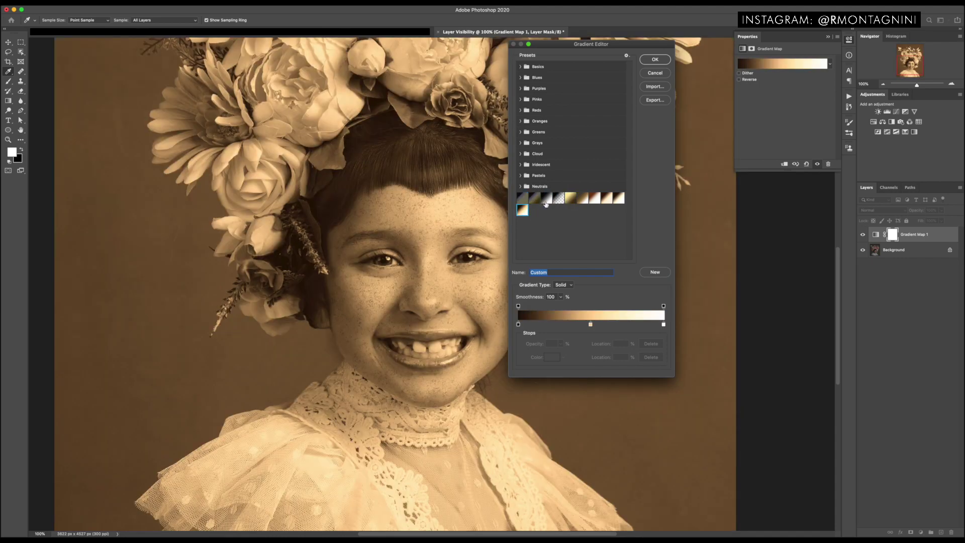
pyautogui.click(619, 199)
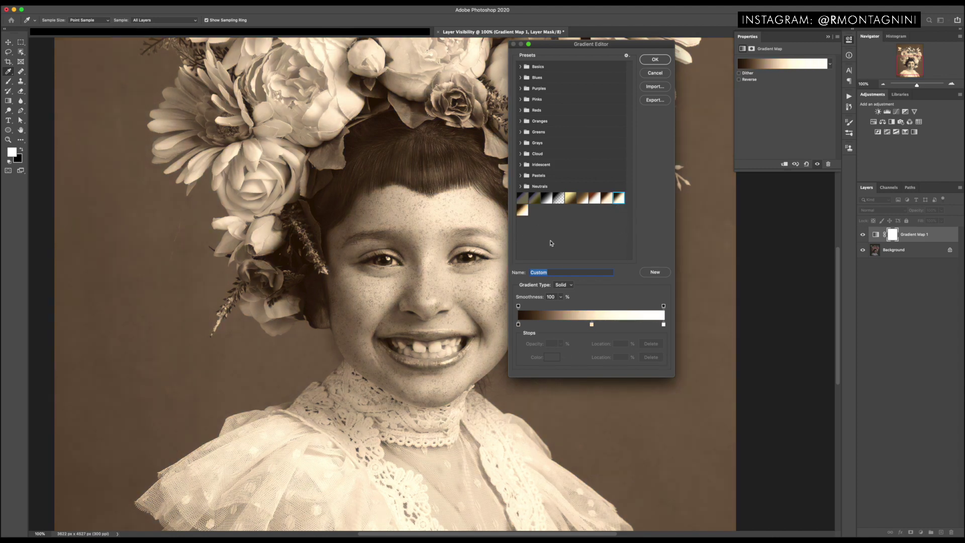
# Examine the dark, middle and white colour stops of the sepia gradient.
pyautogui.click(518, 325)
pyautogui.click(591, 325)
pyautogui.moveTo(591, 325); pyautogui.dragTo(592, 327)
pyautogui.click(663, 325)
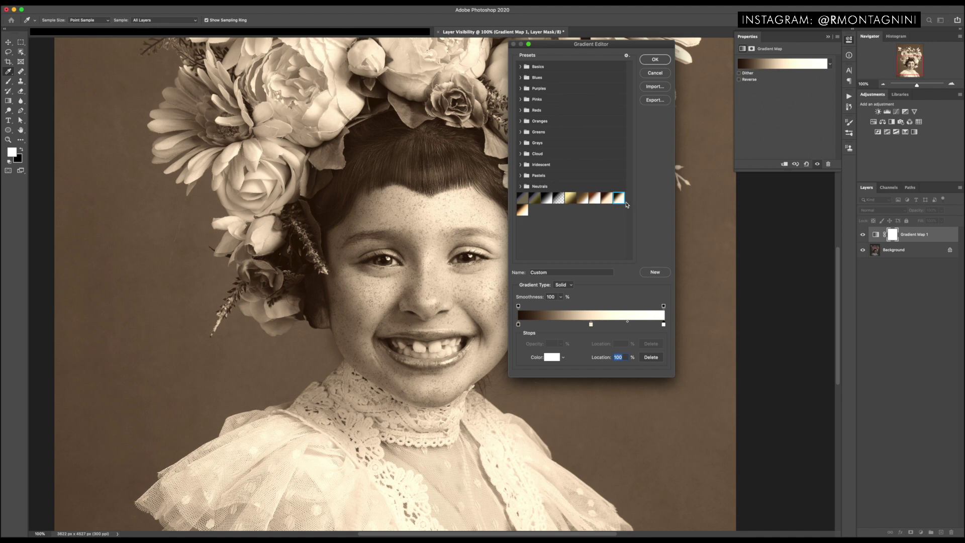
# Compare other gradient presets, reapply the dark brown, cream and white one, and accept it for the Gradient Map.
pyautogui.click(522, 199)
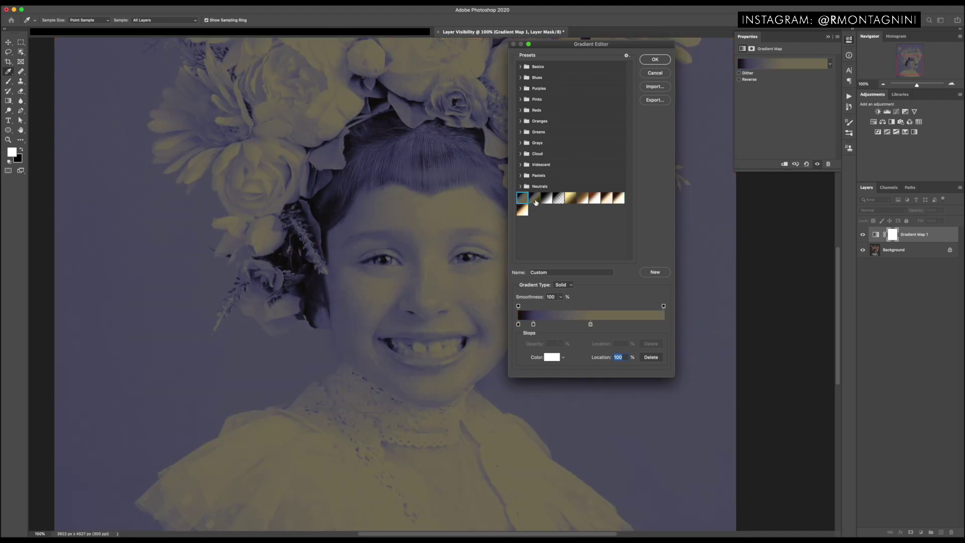
pyautogui.click(535, 199)
pyautogui.click(546, 199)
pyautogui.click(559, 198)
pyautogui.click(571, 199)
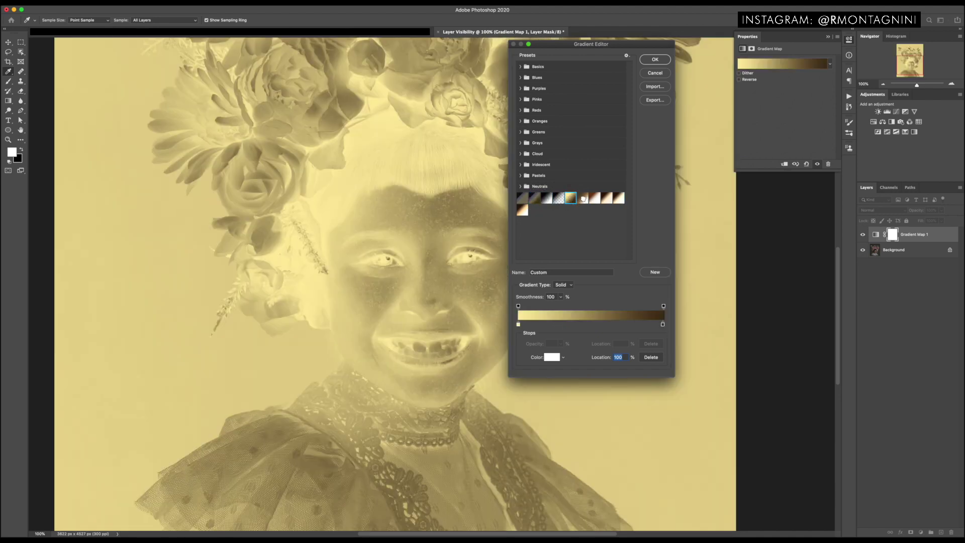
pyautogui.click(583, 198)
pyautogui.click(619, 198)
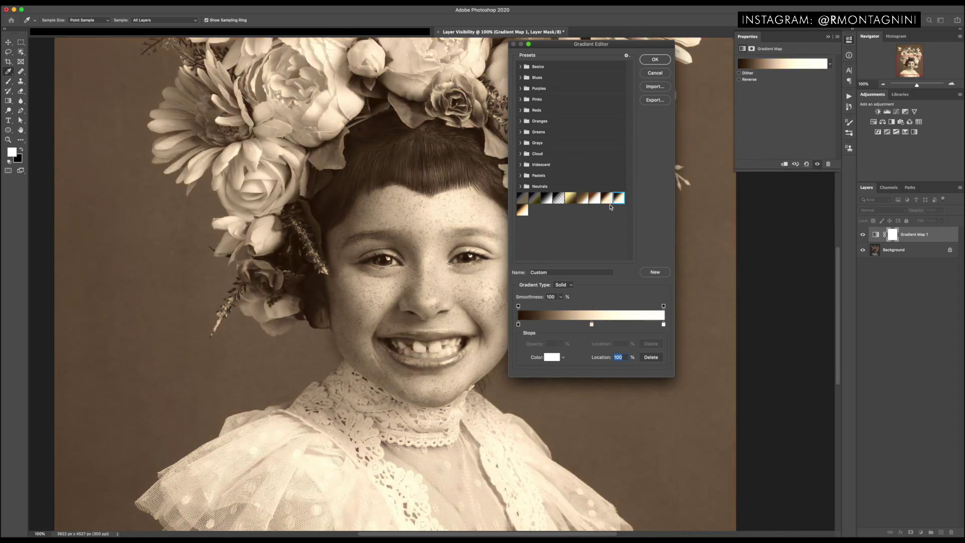
pyautogui.click(655, 61)
# Try Linear Light on the Gradient Map layer, but settle on Soft Light blending at 34% opacity.
pyautogui.click(879, 210)
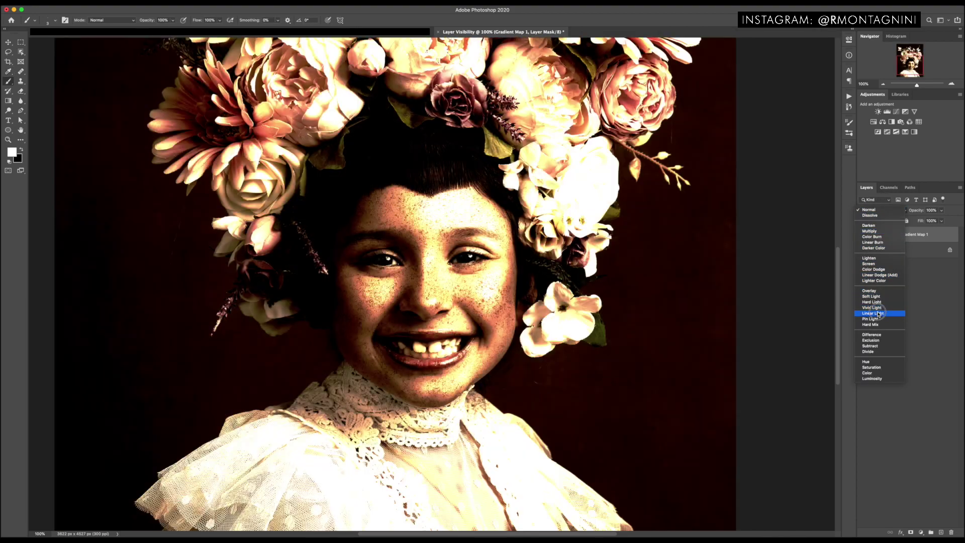
pyautogui.click(888, 313)
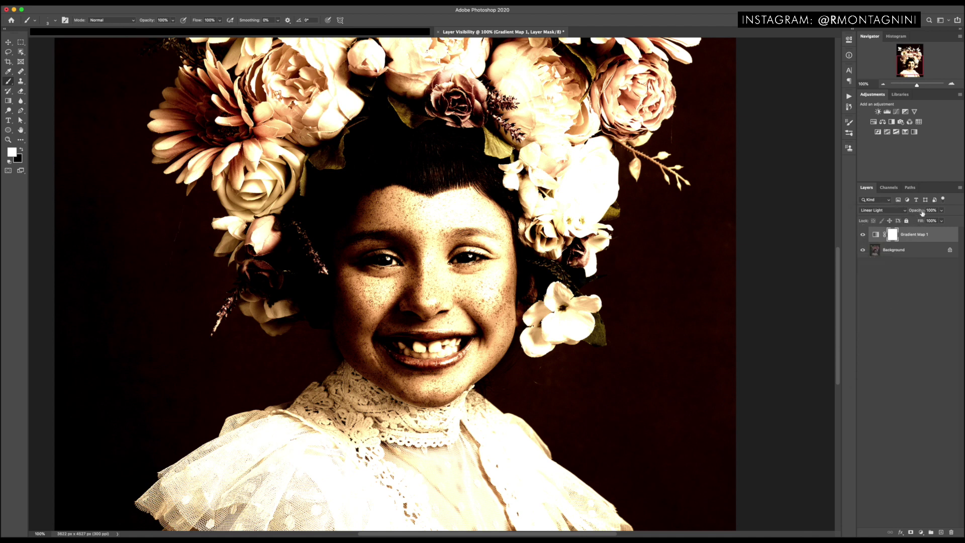
pyautogui.click(895, 210)
pyautogui.click(897, 213)
pyautogui.click(897, 213)
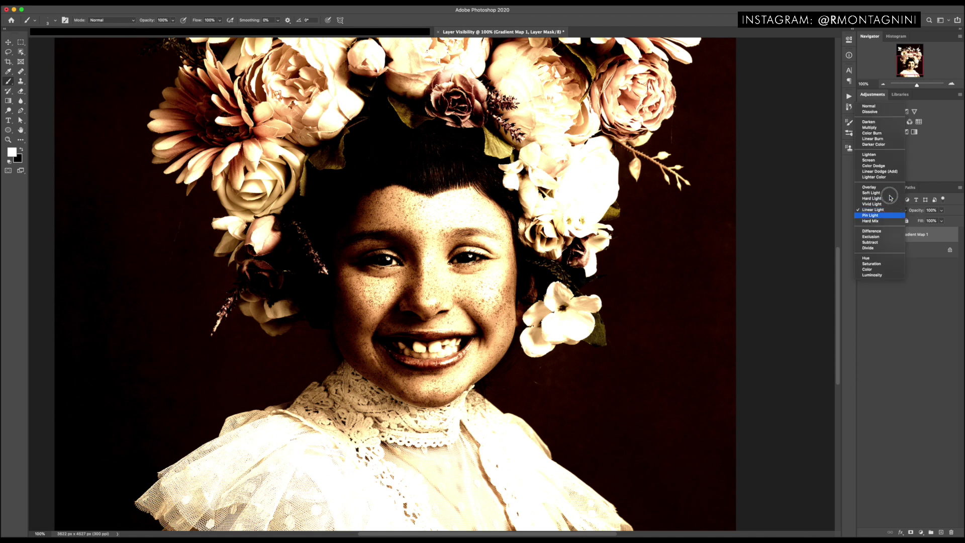
pyautogui.click(889, 203)
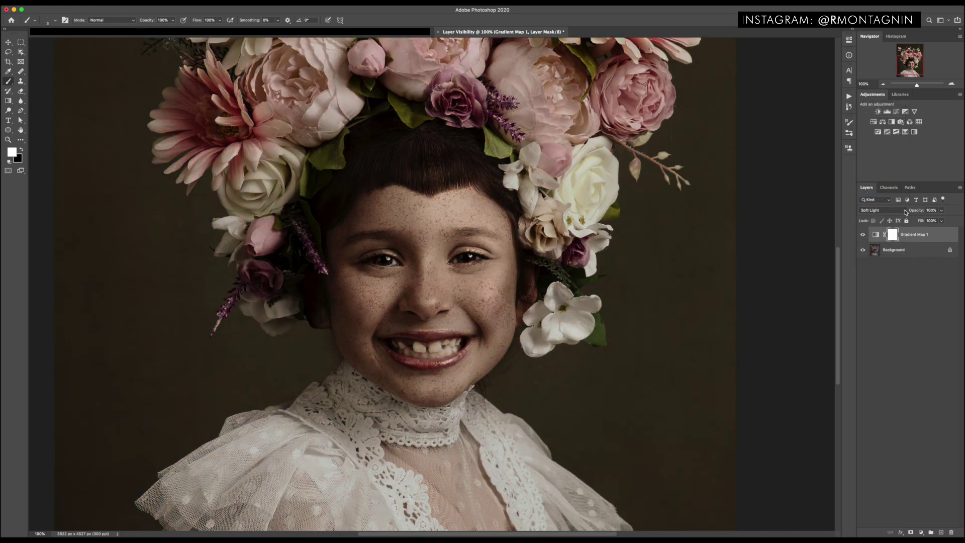
pyautogui.moveTo(920, 213); pyautogui.dragTo(894, 210)
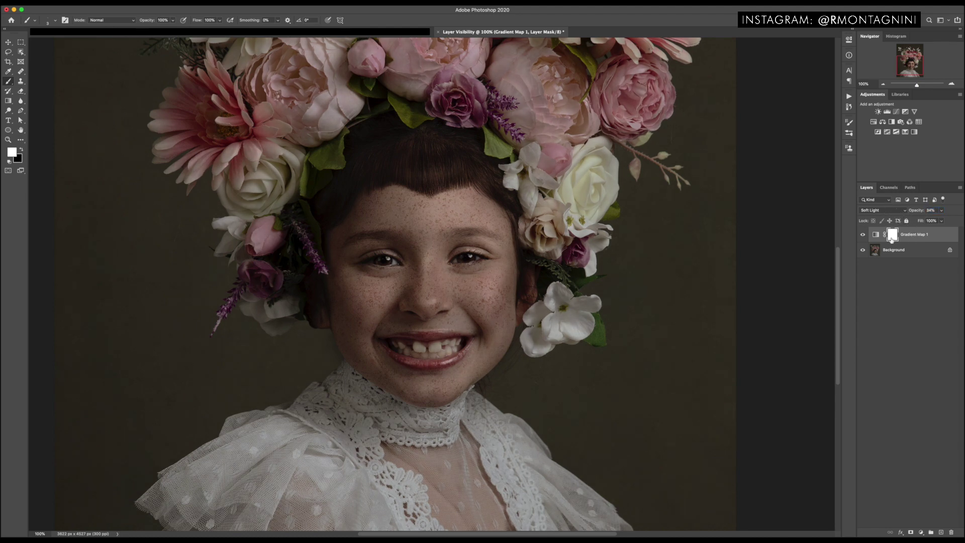
# Compare the portrait with and without the Gradient Map layer.
pyautogui.click(863, 235)
pyautogui.click(863, 235)
pyautogui.click(864, 235)
pyautogui.click(863, 235)
# Reopen the Gradient Map's gradient and preview other presets under Soft Light, returning to the dark brown, cream and white preset.
pyautogui.click(876, 235)
pyautogui.doubleClick(876, 235)
pyautogui.click(782, 64)
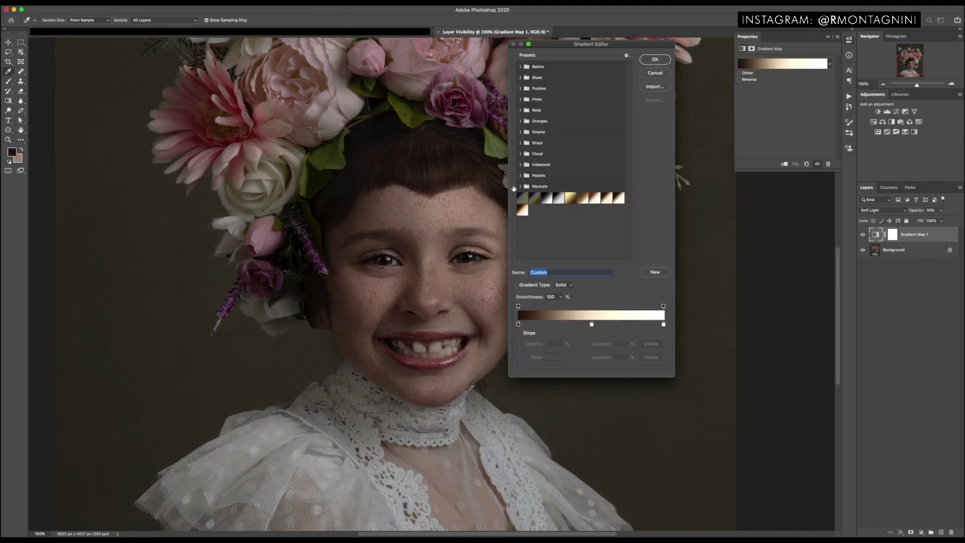
pyautogui.click(617, 198)
pyautogui.click(607, 198)
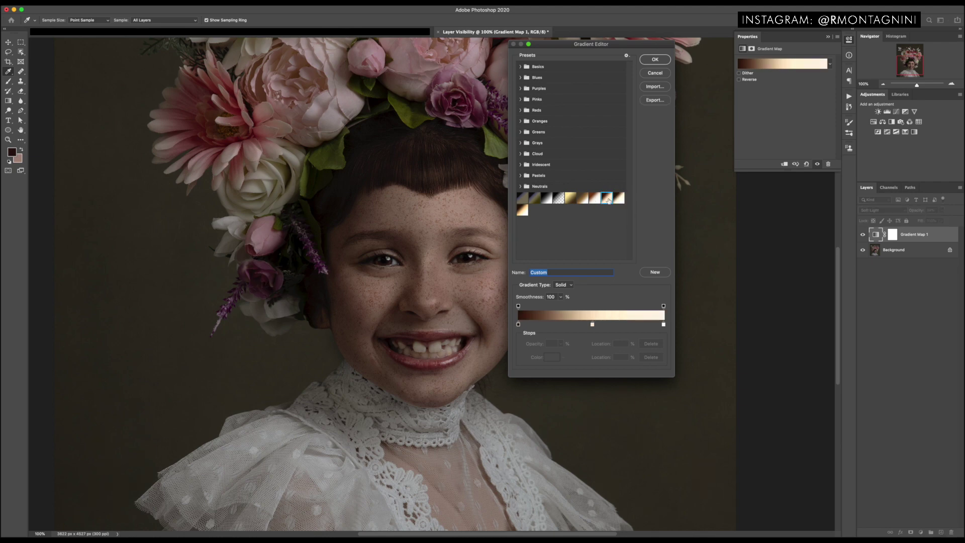
pyautogui.click(595, 198)
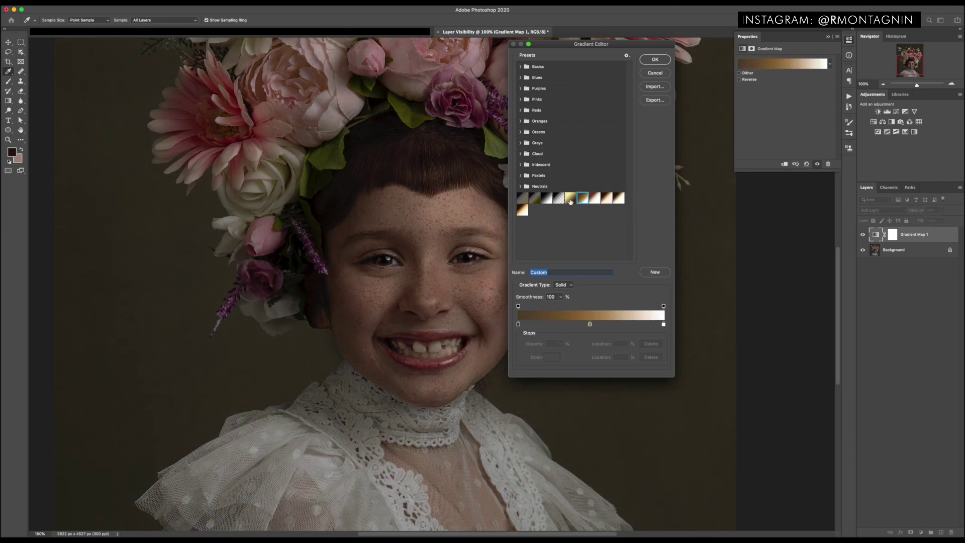
pyautogui.click(572, 198)
pyautogui.click(546, 198)
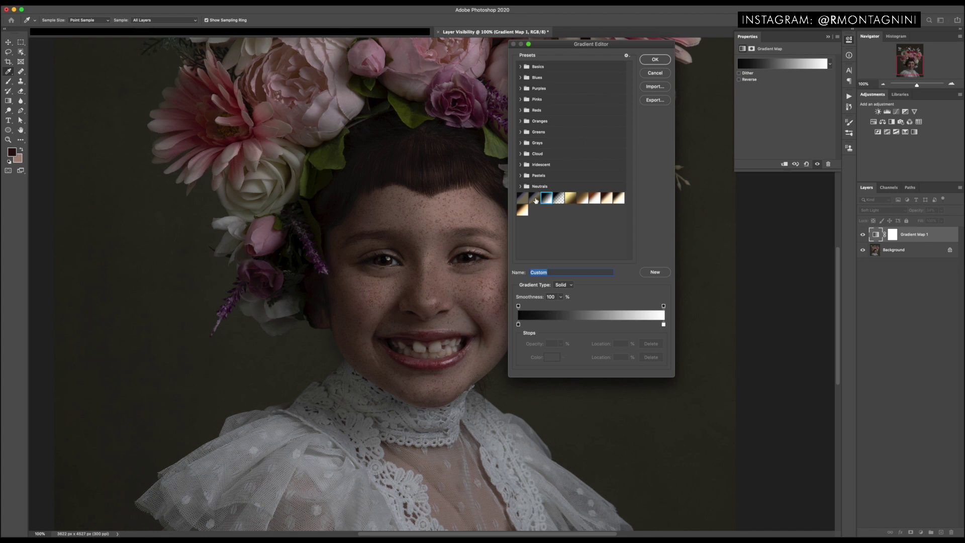
pyautogui.click(535, 198)
pyautogui.click(522, 210)
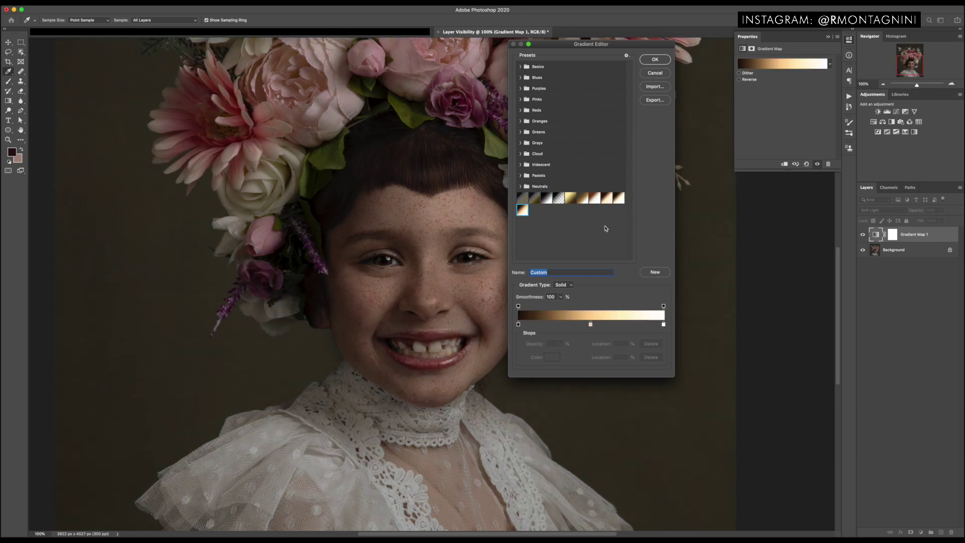
pyautogui.click(619, 198)
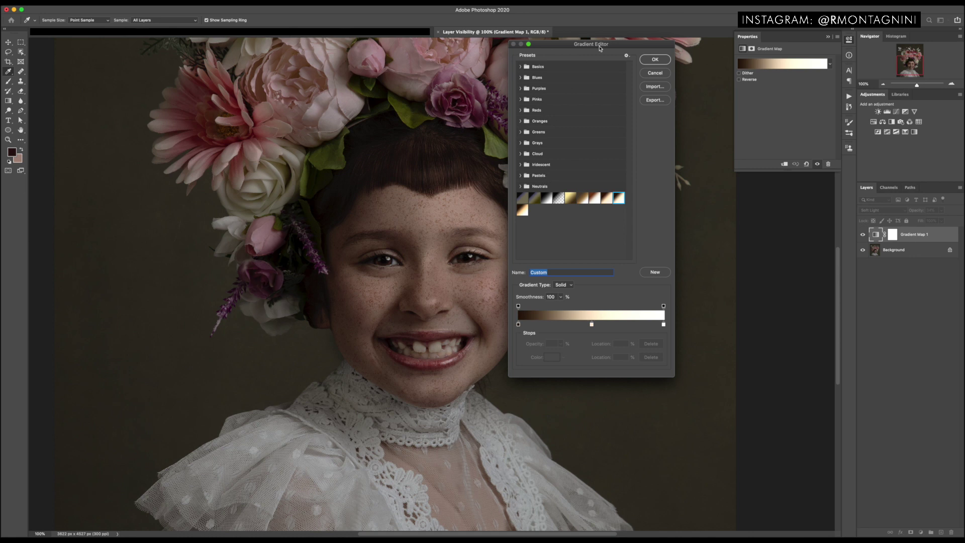
# Shift the gradient's starting stop to a blue hue of 239° and test its white and black shades on the portrait.
pyautogui.moveTo(599, 46); pyautogui.dragTo(678, 40)
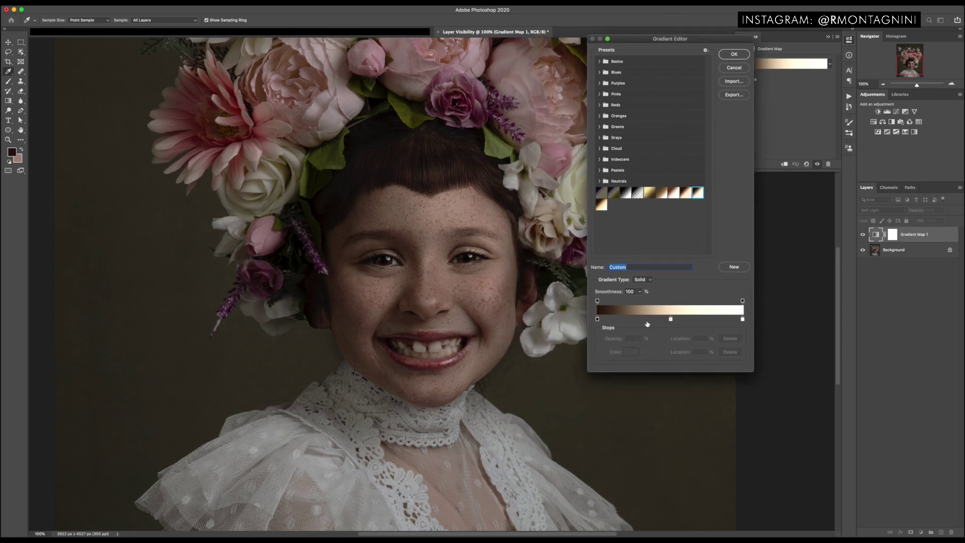
pyautogui.click(597, 321)
pyautogui.click(637, 353)
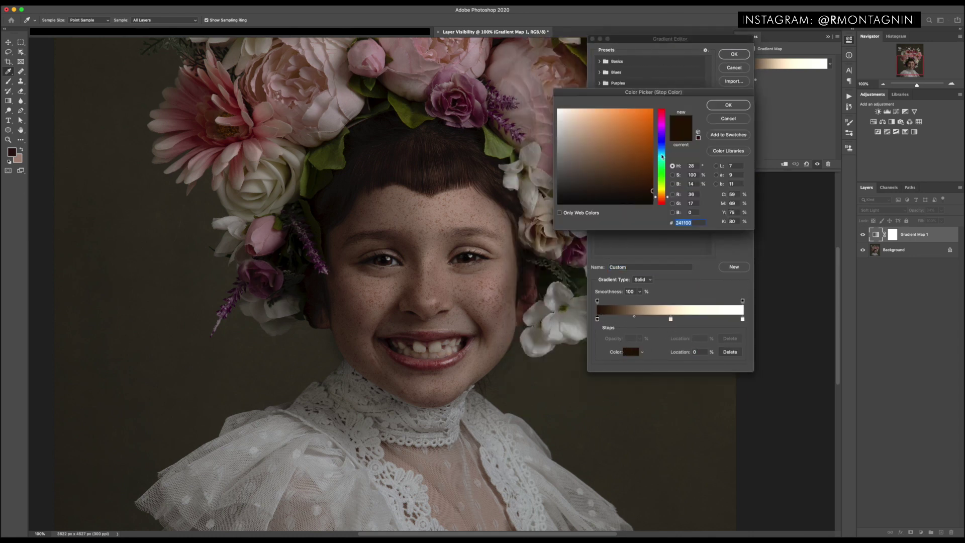
pyautogui.moveTo(663, 156); pyautogui.dragTo(653, 134)
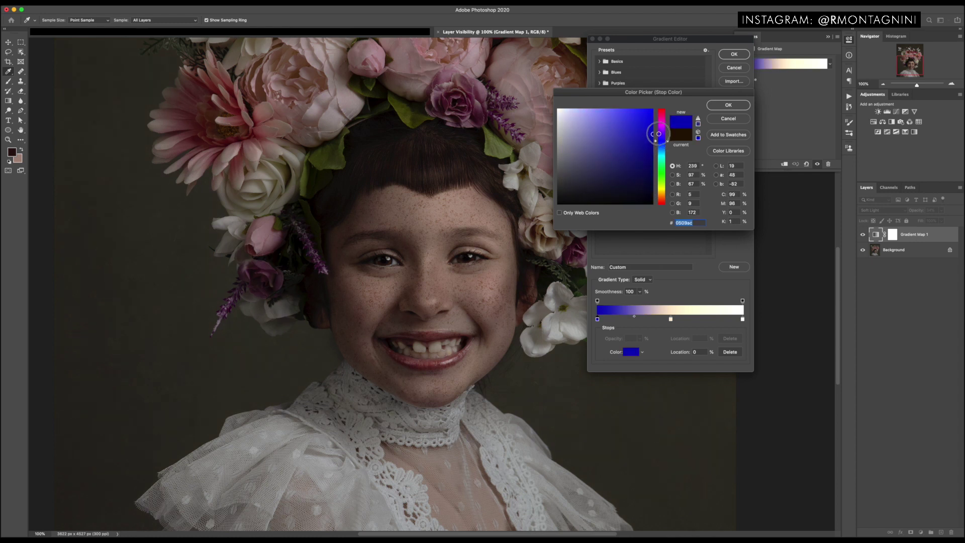
pyautogui.click(647, 136)
pyautogui.moveTo(637, 130)
pyautogui.mouseDown()
pyautogui.moveTo(609, 108)
pyautogui.moveTo(536, 91)
pyautogui.mouseUp()
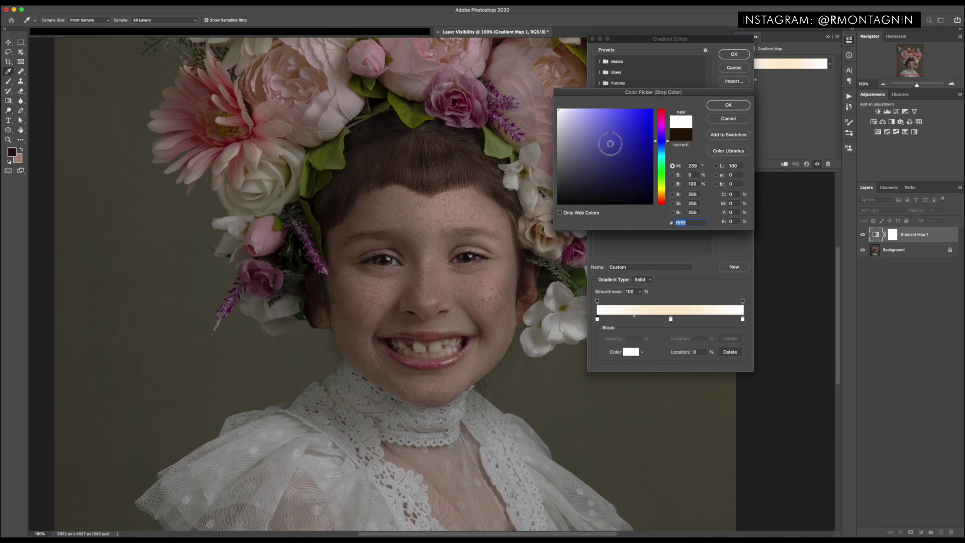
pyautogui.moveTo(610, 144); pyautogui.dragTo(652, 109)
pyautogui.moveTo(634, 168)
pyautogui.mouseDown()
pyautogui.moveTo(641, 196)
pyautogui.moveTo(673, 221)
pyautogui.moveTo(654, 230)
pyautogui.mouseUp()
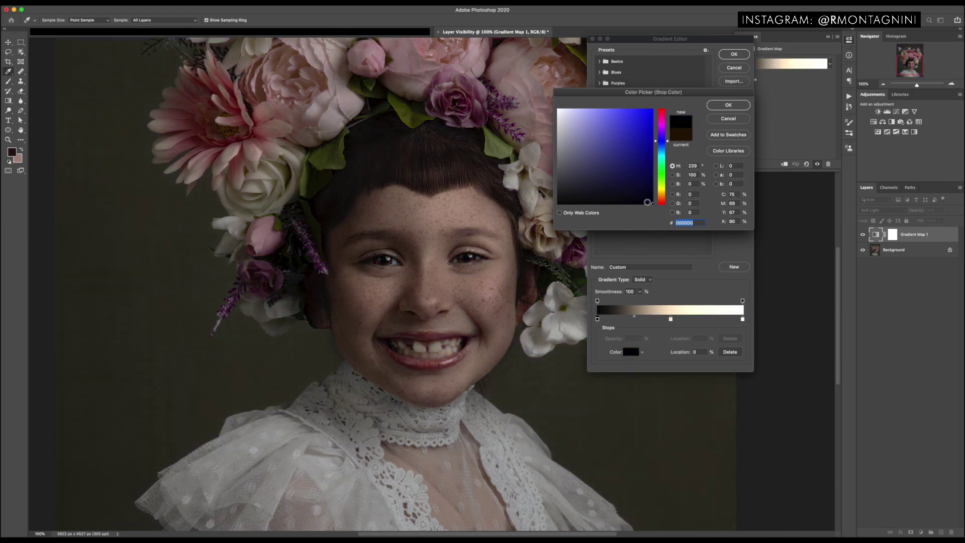
# Set the gradient's starting stop to a deep, saturated blue and accept the colour.
pyautogui.press('super+minus')
pyautogui.press('super+minus')
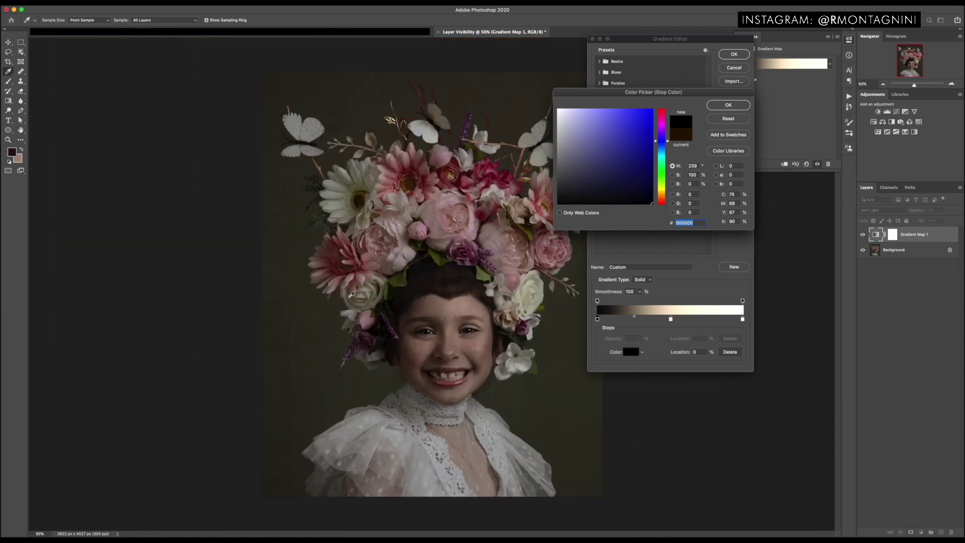
pyautogui.scroll(4, 350, 294)
pyautogui.scroll(-3, 351, 294)
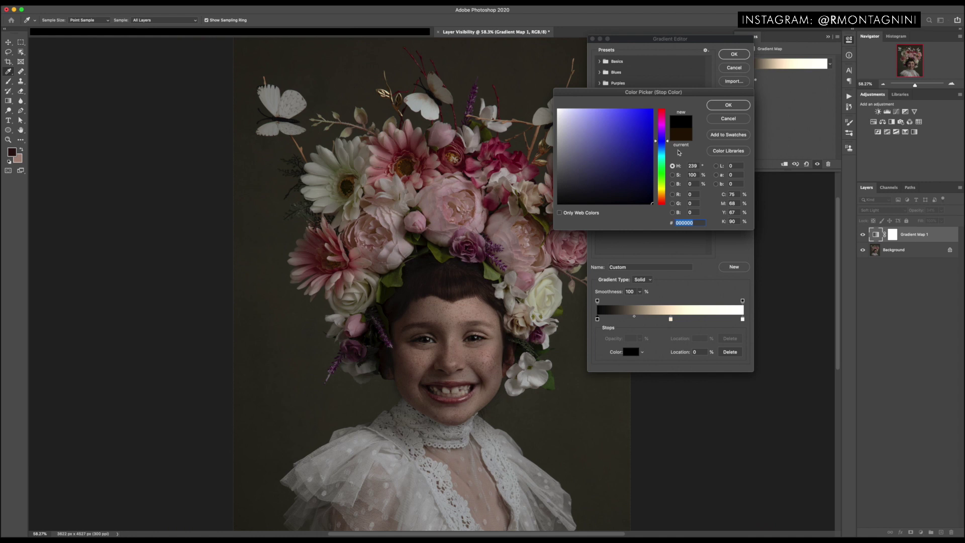
pyautogui.moveTo(643, 92); pyautogui.dragTo(720, 125)
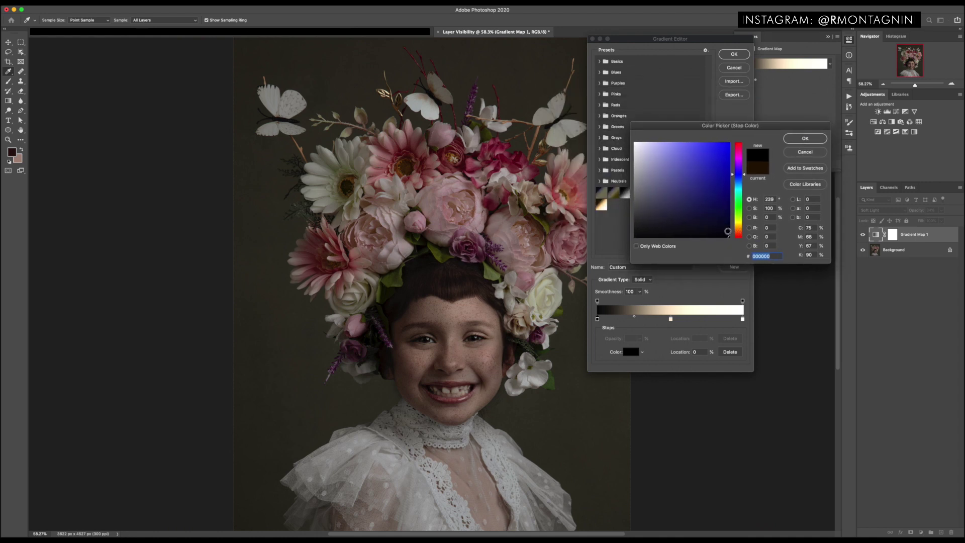
pyautogui.click(729, 195)
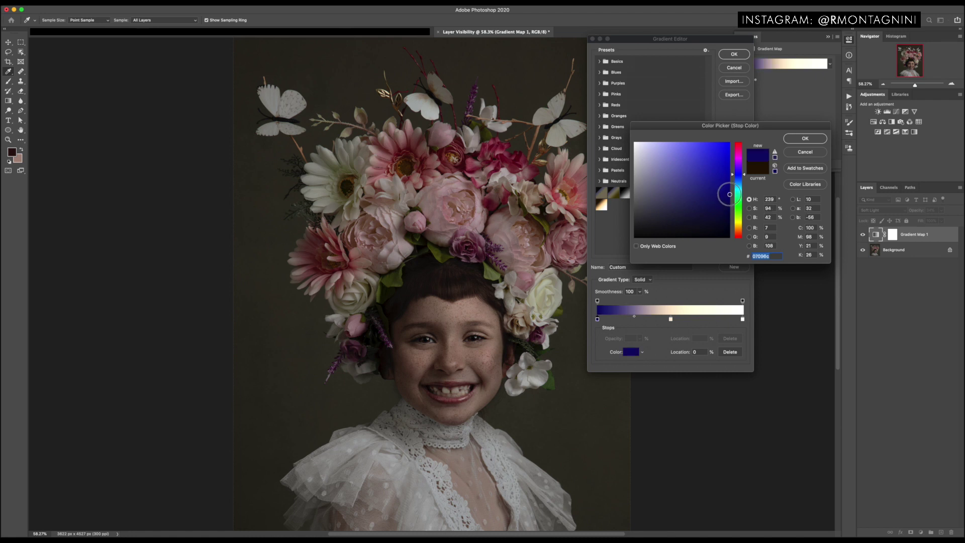
pyautogui.moveTo(729, 194)
pyautogui.mouseDown()
pyautogui.moveTo(735, 182)
pyautogui.moveTo(725, 199)
pyautogui.moveTo(718, 177)
pyautogui.mouseUp()
pyautogui.click(805, 139)
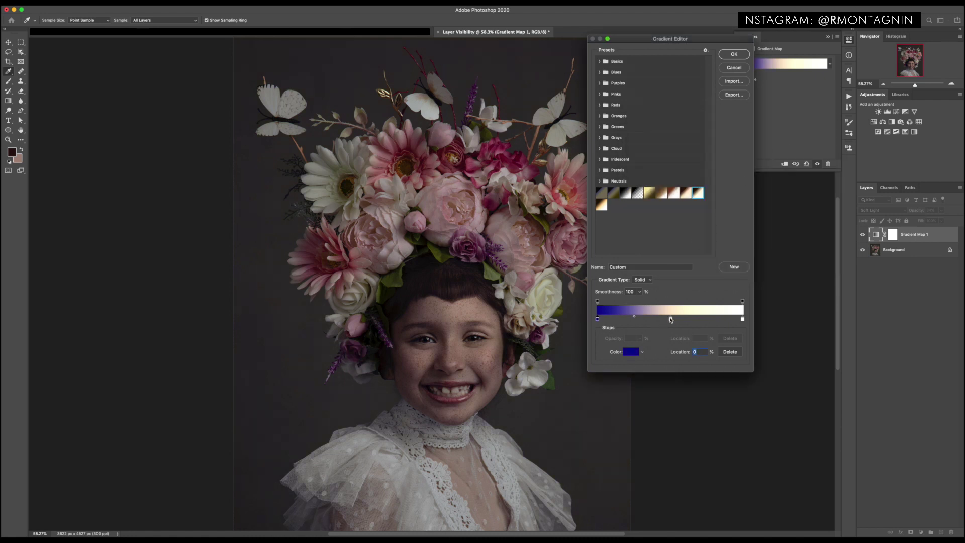
# Test fully saturated orange, green, magenta and cyan hues on the gradient's middle stop.
pyautogui.click(670, 319)
pyautogui.click(635, 355)
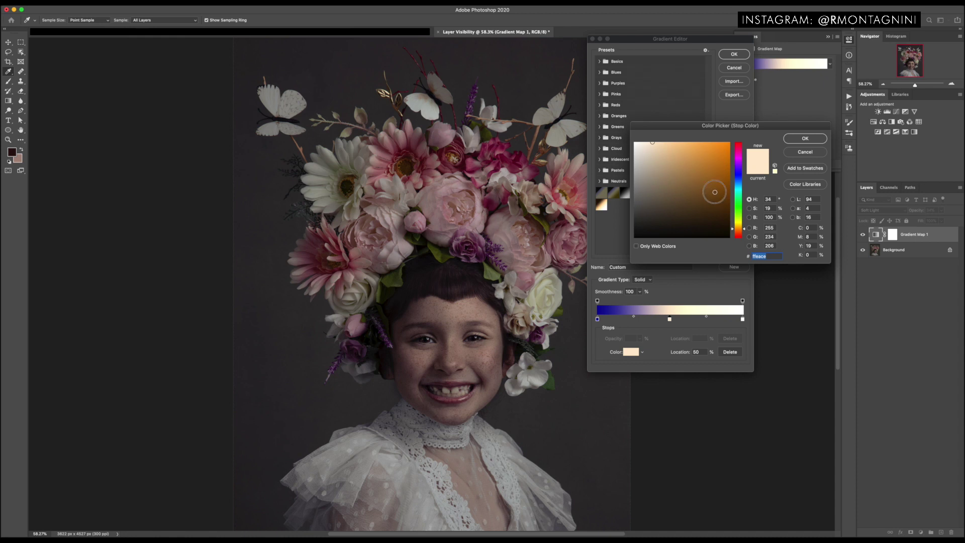
pyautogui.moveTo(713, 190); pyautogui.dragTo(736, 132)
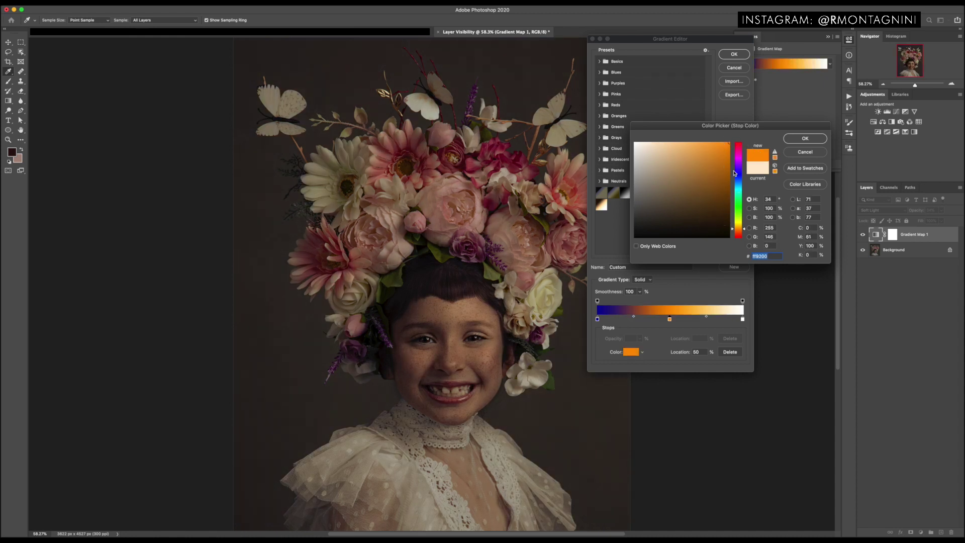
pyautogui.click(741, 211)
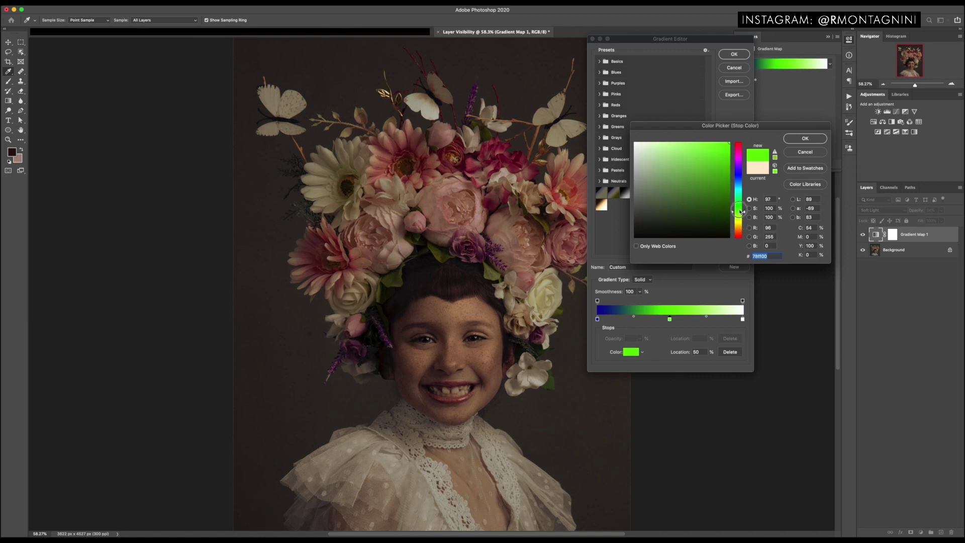
pyautogui.moveTo(741, 212); pyautogui.dragTo(745, 209)
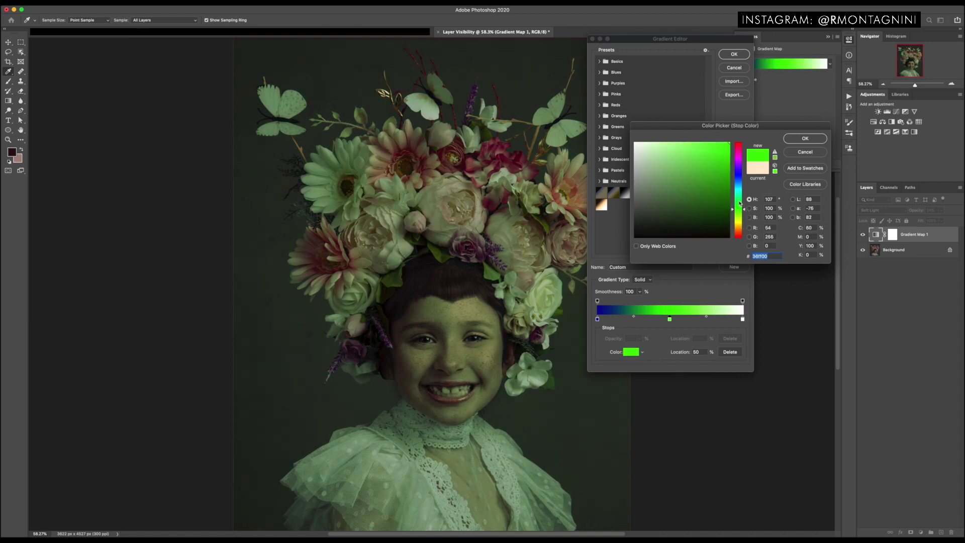
pyautogui.moveTo(742, 221); pyautogui.dragTo(742, 230)
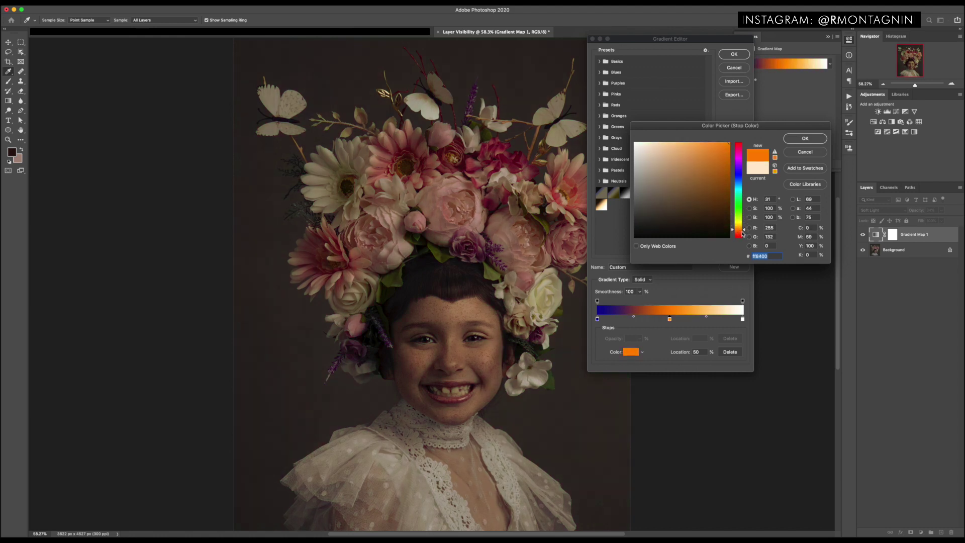
pyautogui.click(740, 151)
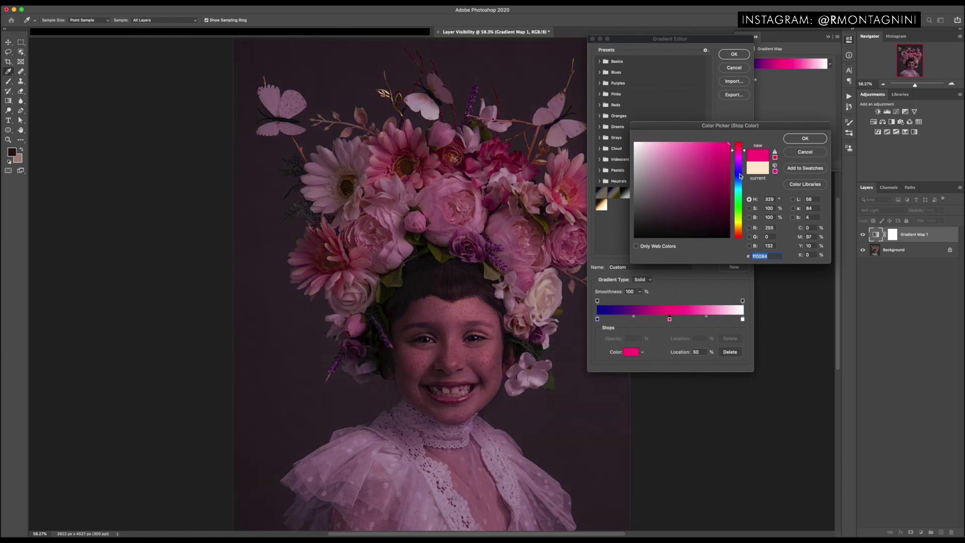
pyautogui.click(740, 179)
pyautogui.click(739, 186)
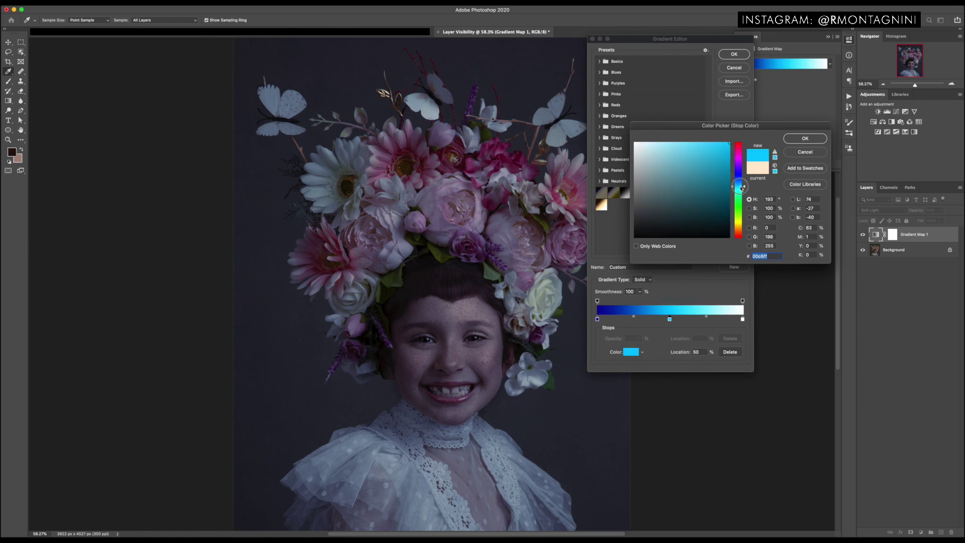
# Try white and pale blue on the middle stop, and accept a pale pink with a 291° hue and 19% saturation.
pyautogui.click(689, 169)
pyautogui.moveTo(681, 139); pyautogui.dragTo(611, 139)
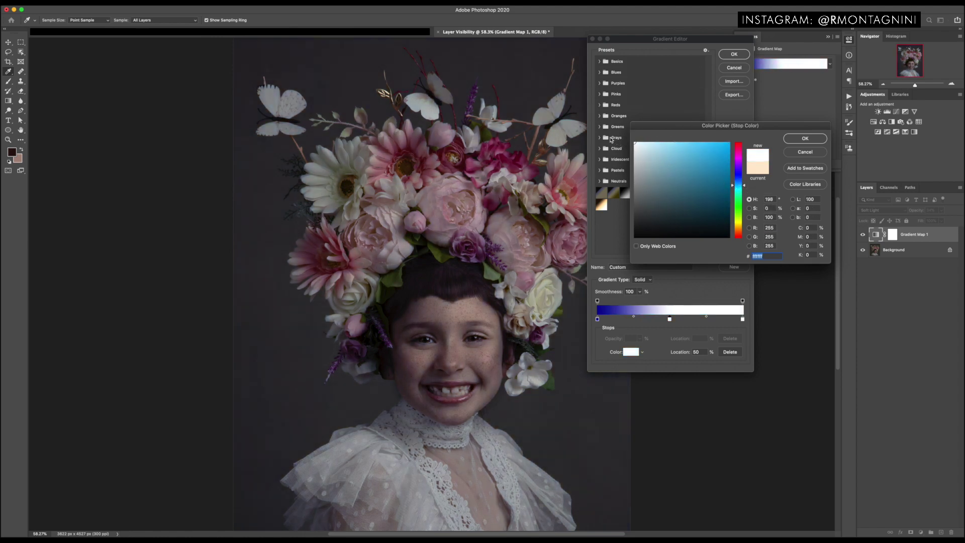
pyautogui.moveTo(665, 170); pyautogui.dragTo(657, 151)
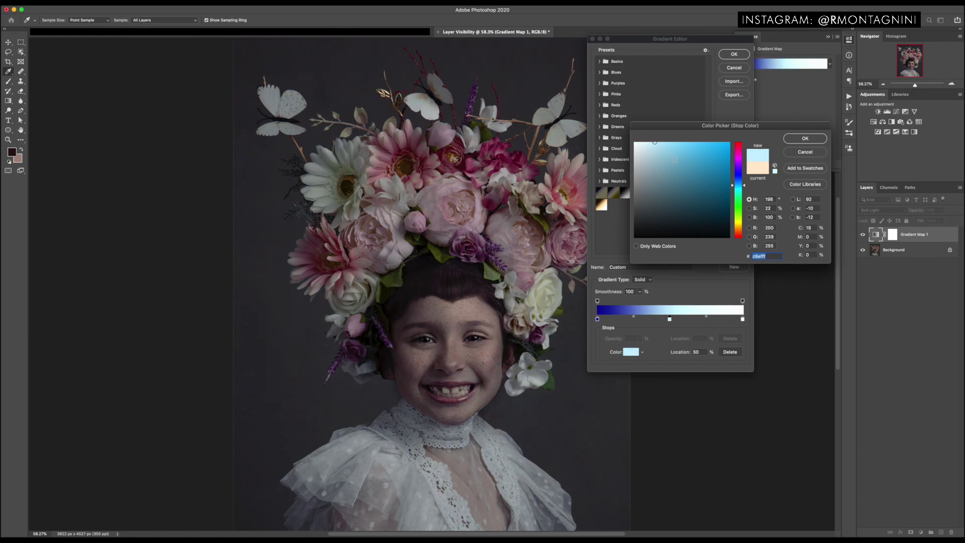
pyautogui.click(652, 142)
pyautogui.moveTo(745, 186); pyautogui.dragTo(743, 164)
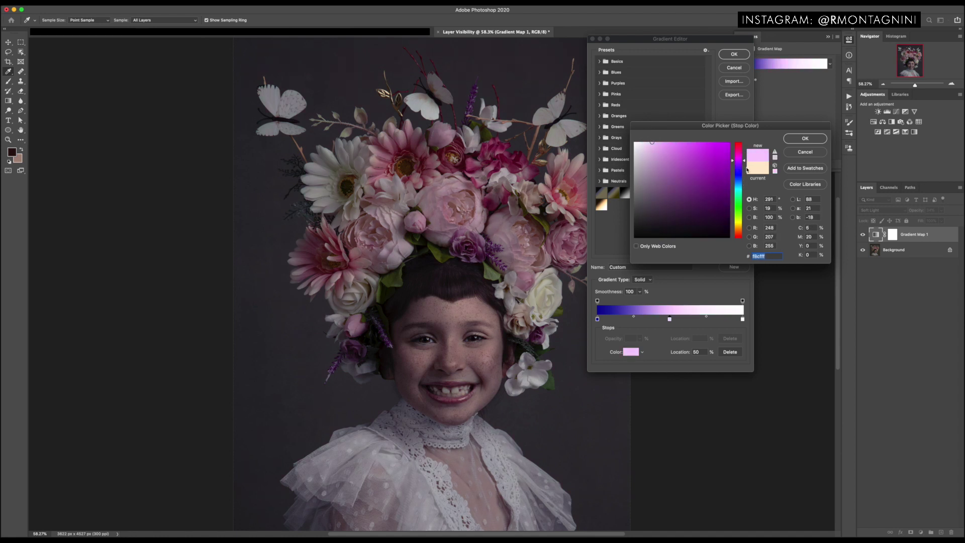
pyautogui.click(803, 138)
# Test pure red and a dark red on the gradient's ending stop, comparing the red repeatedly with white.
pyautogui.click(742, 319)
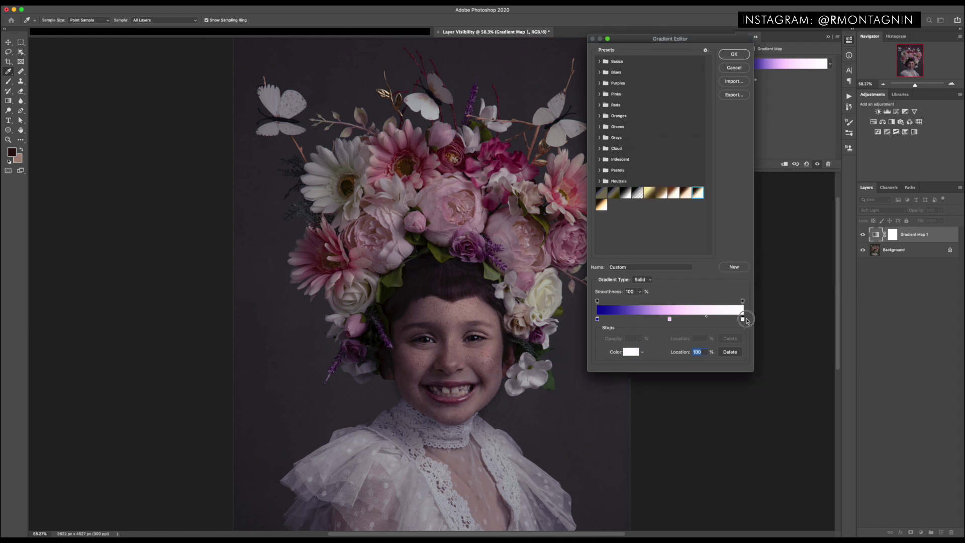
pyautogui.click(632, 353)
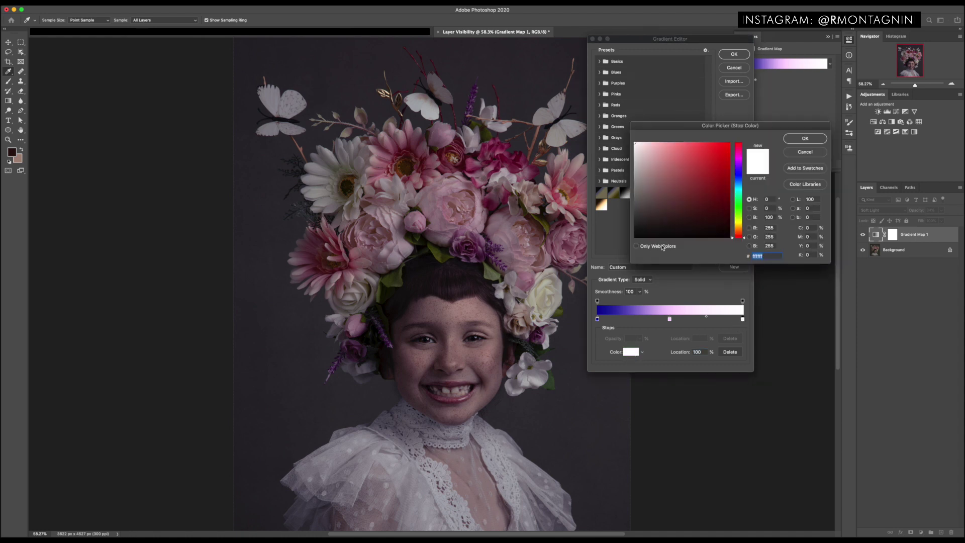
pyautogui.moveTo(668, 187)
pyautogui.mouseDown()
pyautogui.moveTo(641, 145)
pyautogui.moveTo(724, 103)
pyautogui.moveTo(740, 120)
pyautogui.mouseUp()
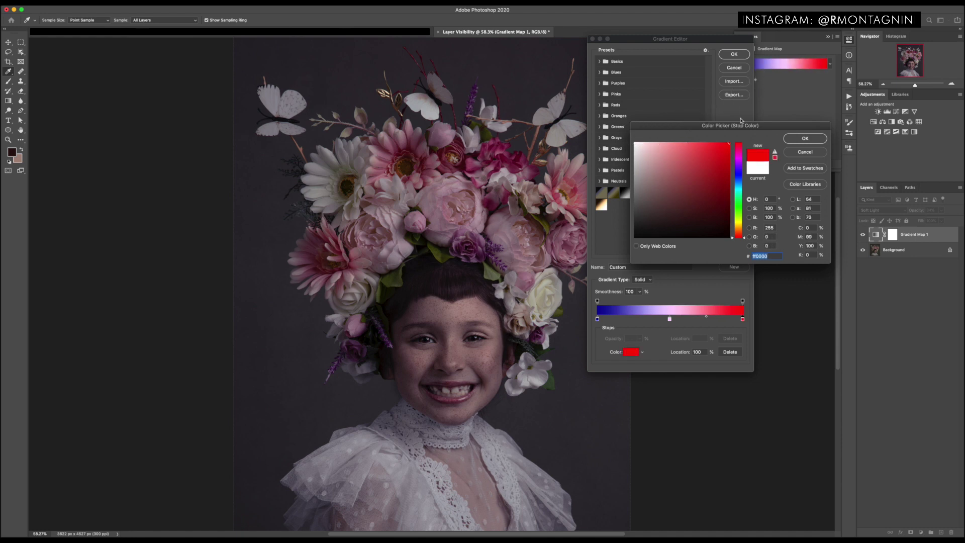
pyautogui.click(727, 226)
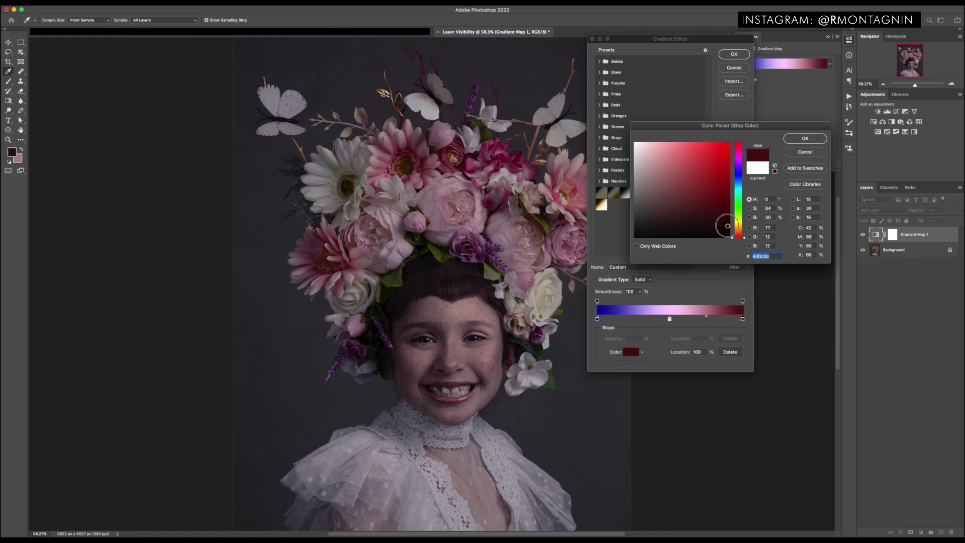
pyautogui.press('super+z')
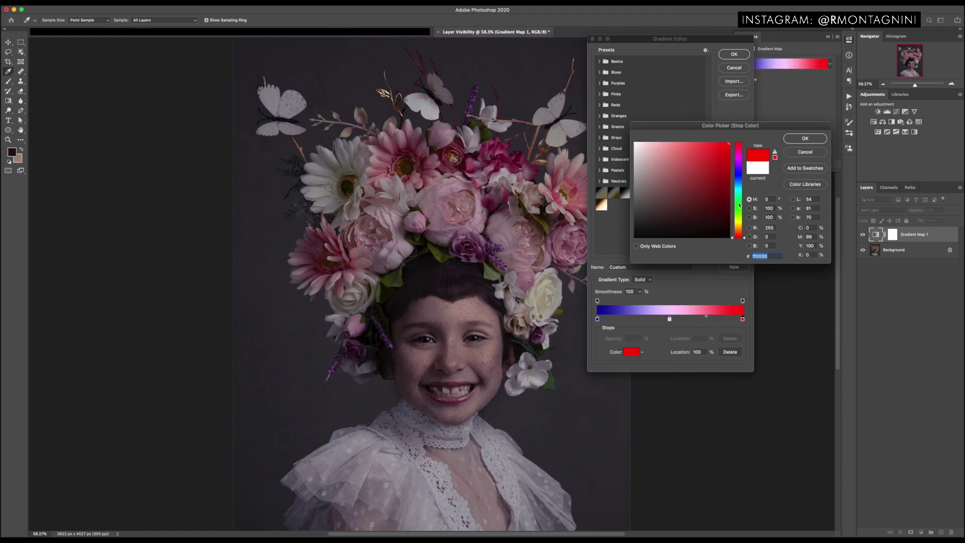
pyautogui.moveTo(681, 198); pyautogui.dragTo(612, 129)
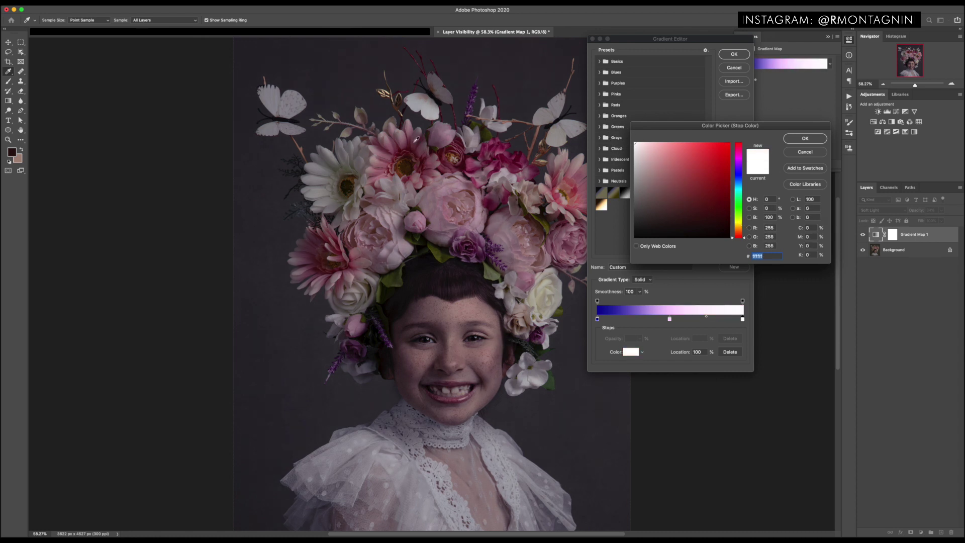
pyautogui.moveTo(694, 172); pyautogui.dragTo(729, 143)
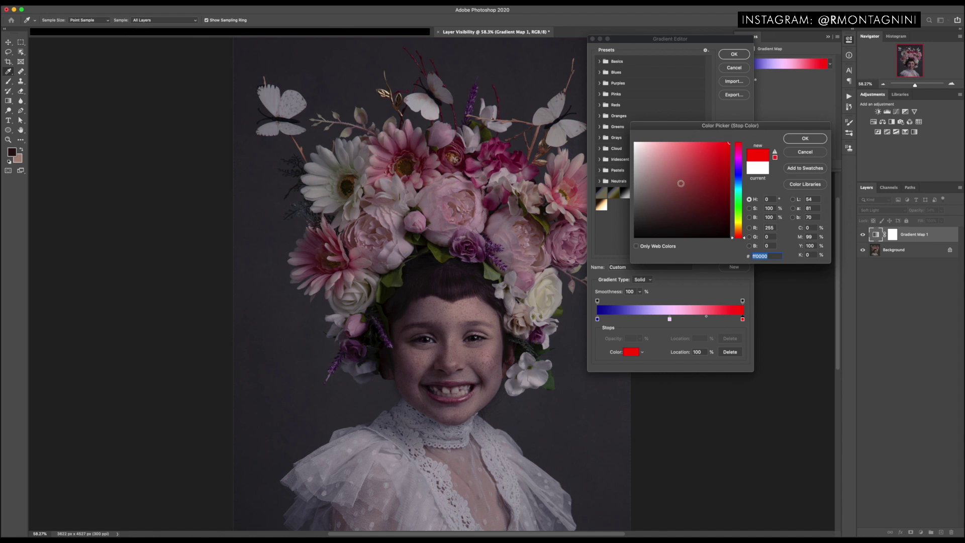
pyautogui.moveTo(681, 183); pyautogui.dragTo(589, 130)
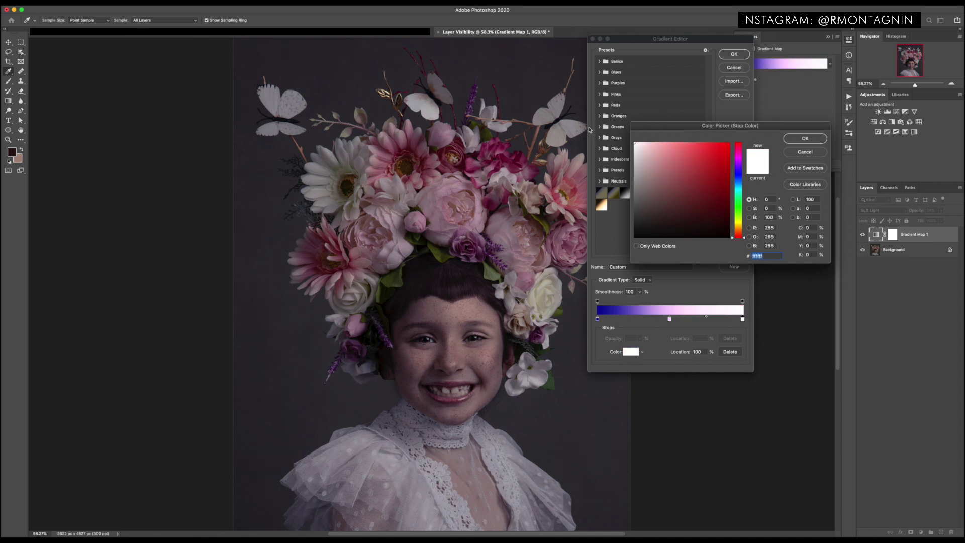
pyautogui.moveTo(675, 161)
pyautogui.mouseDown()
pyautogui.moveTo(699, 120)
pyautogui.moveTo(737, 121)
pyautogui.mouseUp()
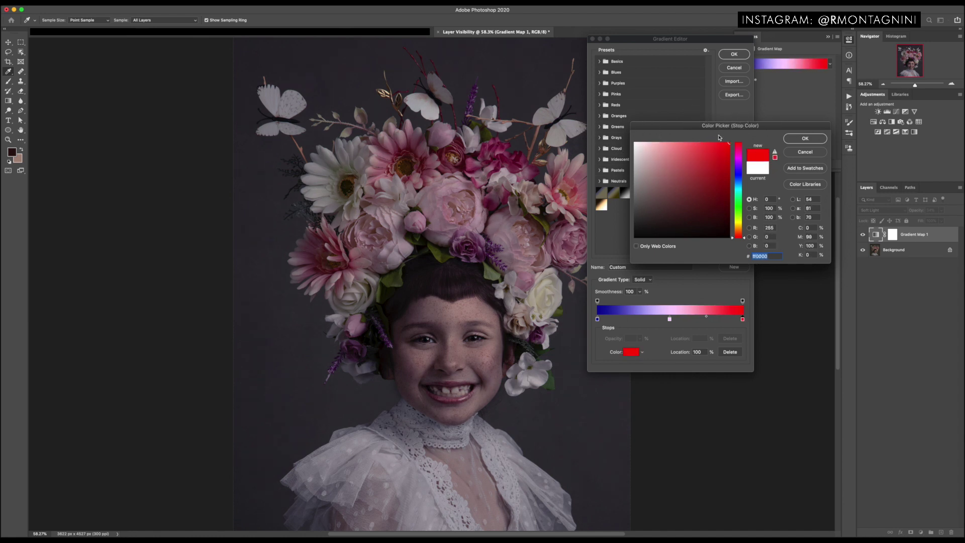
pyautogui.moveTo(704, 179); pyautogui.dragTo(611, 129)
# Compare green hues with white on the ending stop, accept white for it and apply the edited gradient.
pyautogui.click(738, 188)
pyautogui.moveTo(740, 204); pyautogui.dragTo(739, 214)
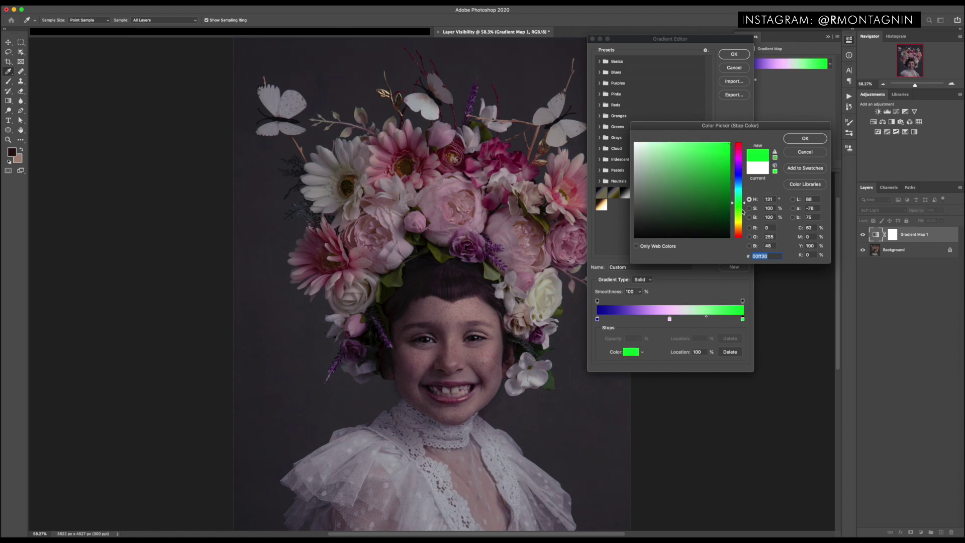
pyautogui.click(746, 210)
pyautogui.moveTo(717, 202); pyautogui.dragTo(673, 139)
pyautogui.moveTo(685, 189); pyautogui.dragTo(614, 127)
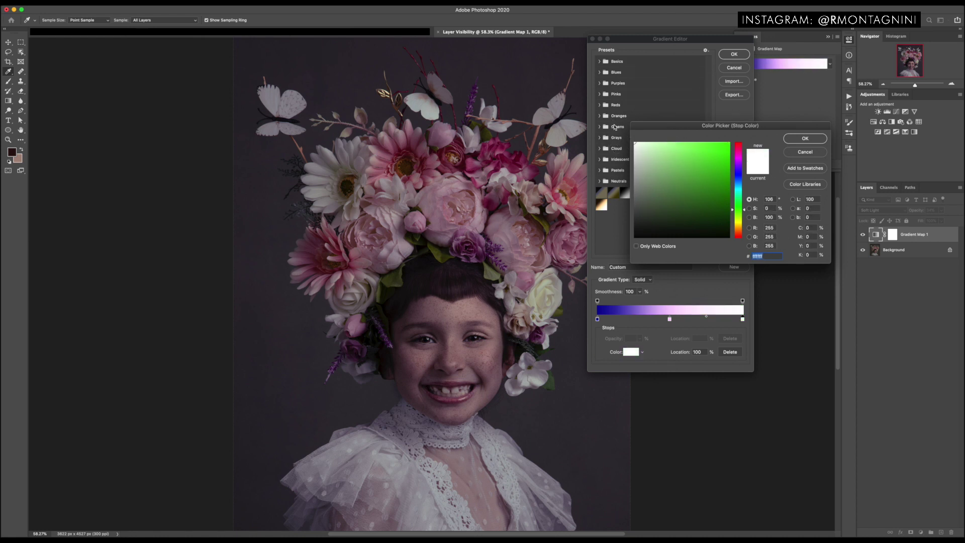
pyautogui.moveTo(691, 181); pyautogui.dragTo(730, 143)
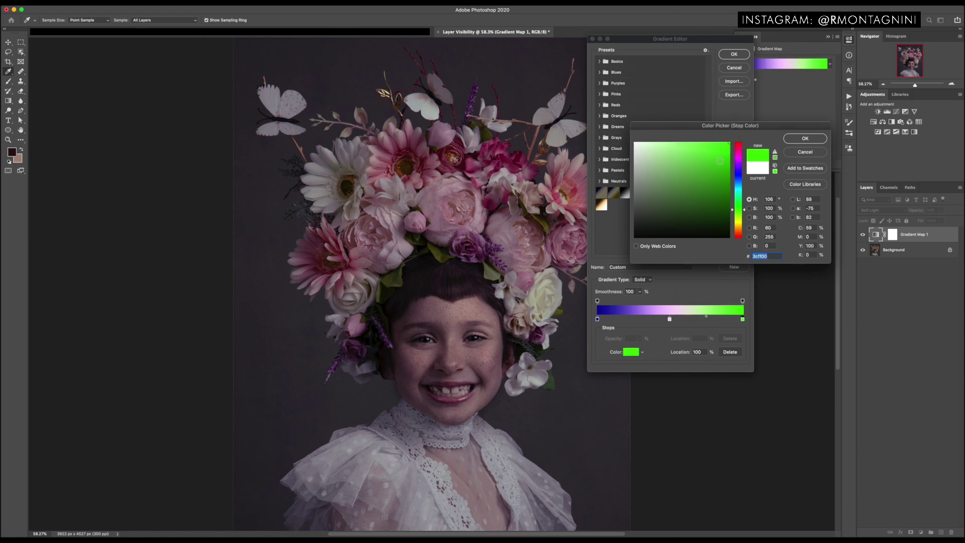
pyautogui.moveTo(689, 170); pyautogui.dragTo(611, 121)
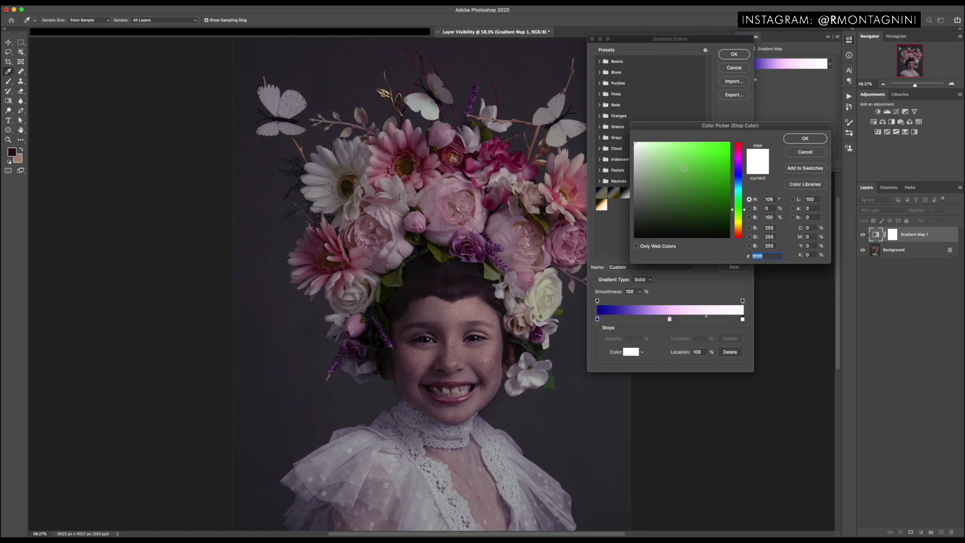
pyautogui.moveTo(683, 168); pyautogui.dragTo(623, 126)
pyautogui.click(805, 139)
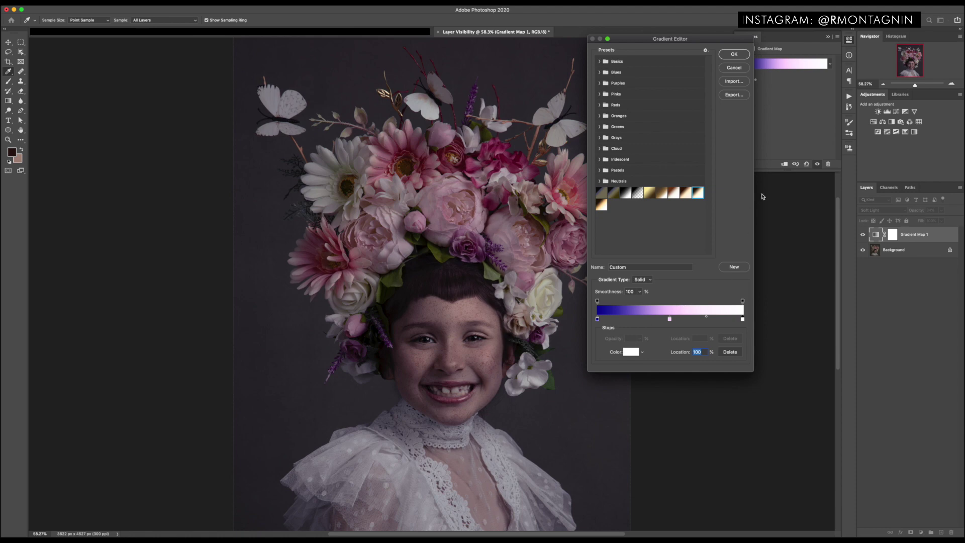
pyautogui.click(734, 54)
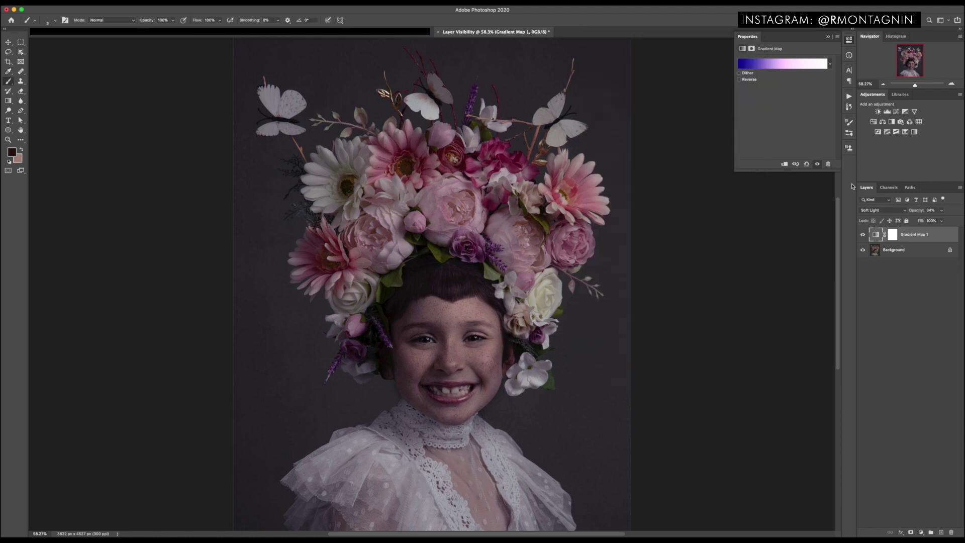
# Compare the portrait with and without the blue, pink and white Gradient Map.
pyautogui.click(863, 235)
pyautogui.click(863, 235)
pyautogui.click(864, 235)
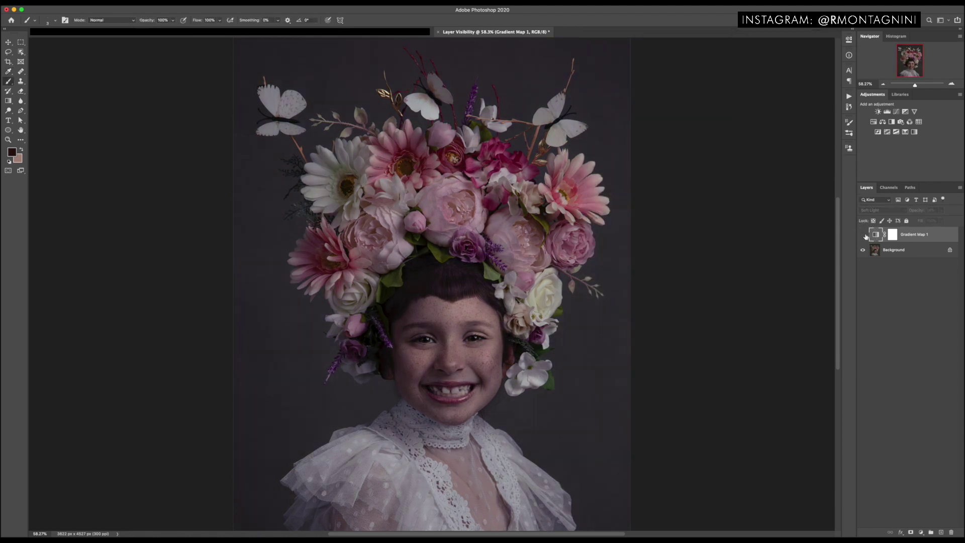
pyautogui.click(864, 235)
# Reopen the Gradient Map's gradient, set its starting stop to a very dark brown and accept the colour.
pyautogui.doubleClick(877, 235)
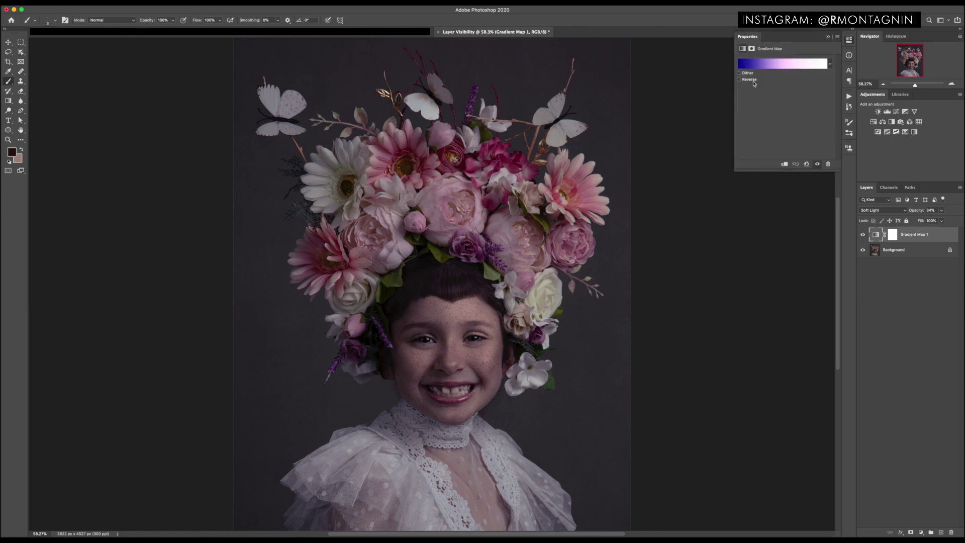
pyautogui.click(788, 64)
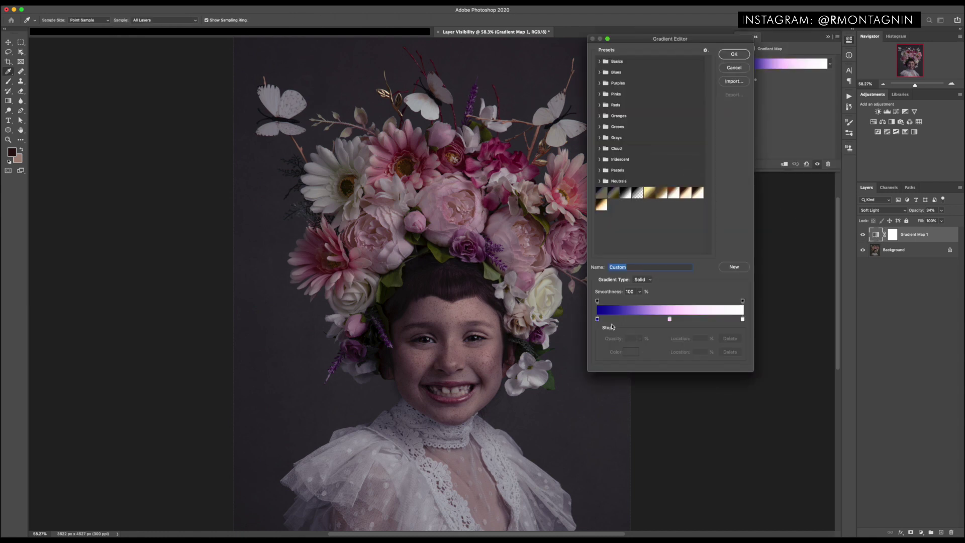
pyautogui.click(597, 319)
pyautogui.click(631, 352)
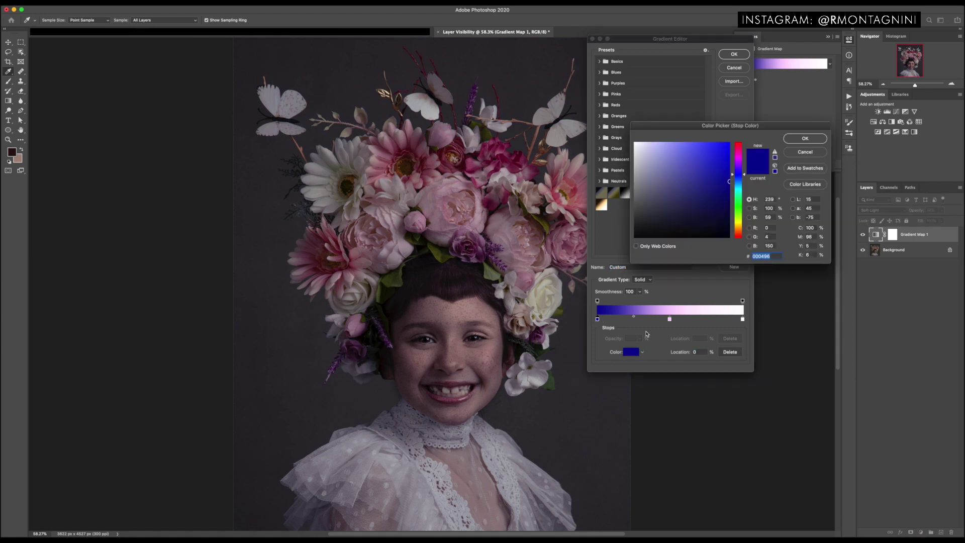
pyautogui.click(741, 234)
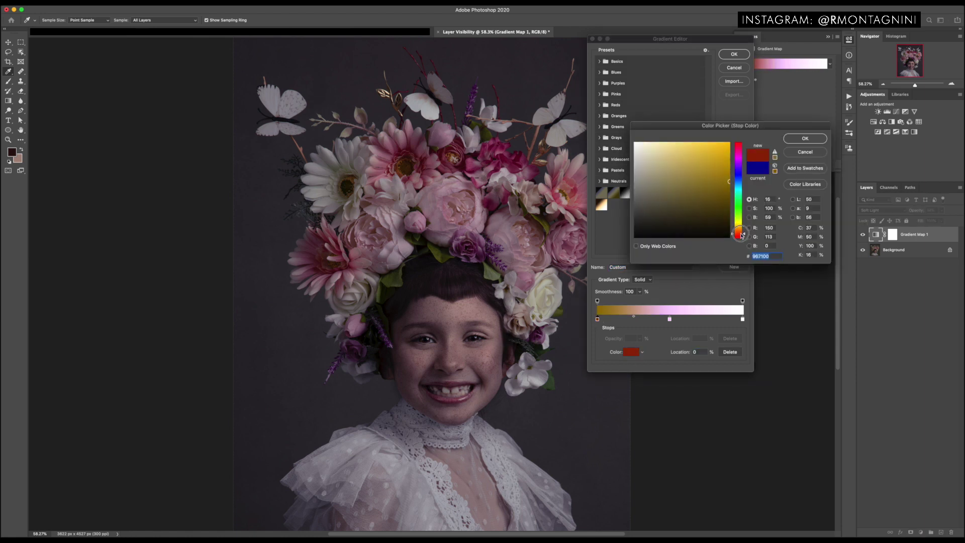
pyautogui.moveTo(742, 234)
pyautogui.mouseDown()
pyautogui.moveTo(735, 210)
pyautogui.moveTo(744, 222)
pyautogui.mouseUp()
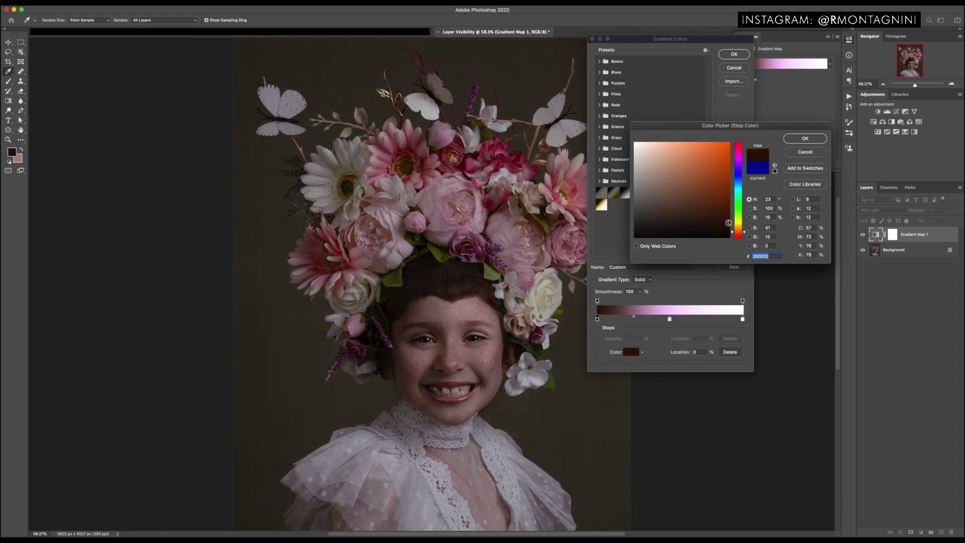
pyautogui.moveTo(727, 219); pyautogui.dragTo(728, 224)
pyautogui.click(796, 139)
# Set the gradient's middle stop to a light peach, ffd29c, after testing stronger orange shades, and accept the colour.
pyautogui.click(669, 318)
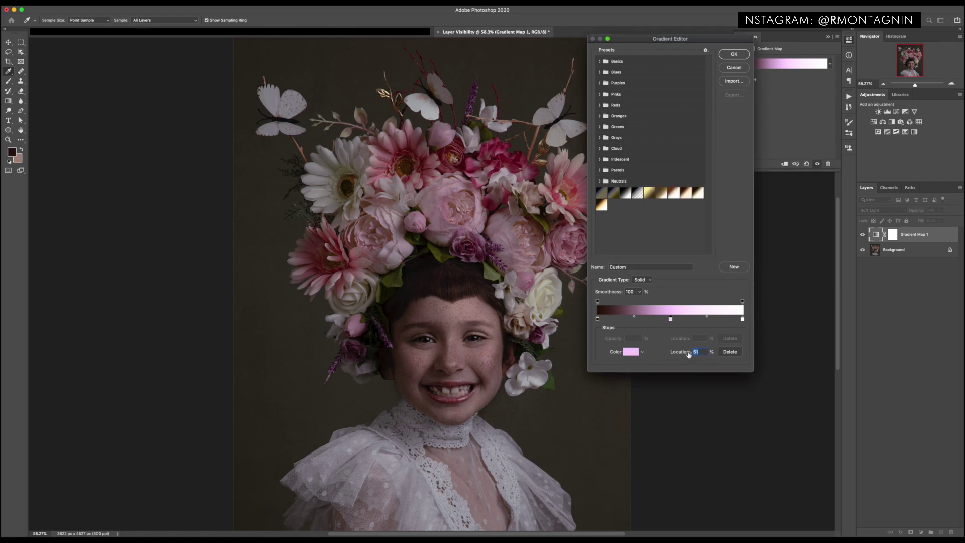
pyautogui.click(631, 352)
pyautogui.moveTo(742, 198); pyautogui.dragTo(743, 230)
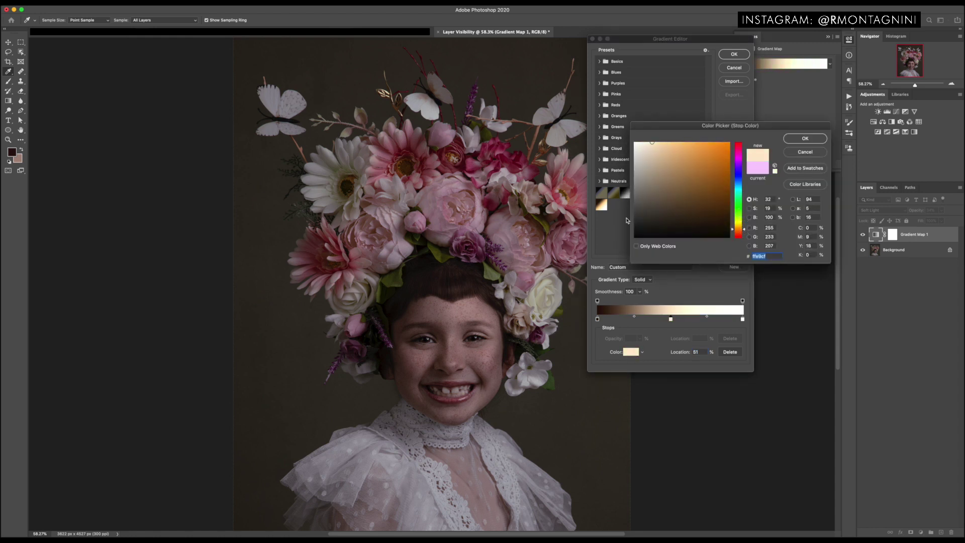
pyautogui.moveTo(663, 172)
pyautogui.mouseDown()
pyautogui.moveTo(668, 136)
pyautogui.moveTo(693, 136)
pyautogui.mouseUp()
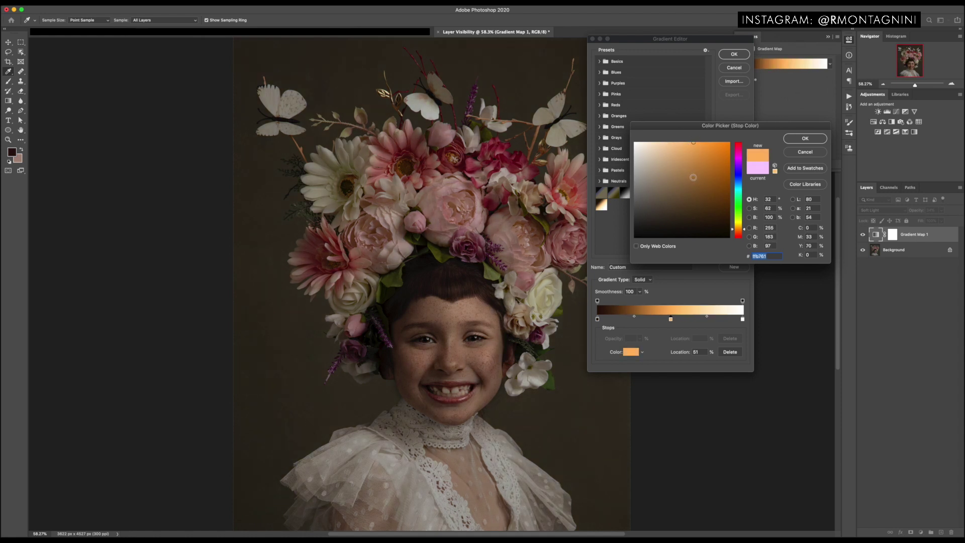
pyautogui.moveTo(692, 179)
pyautogui.mouseDown()
pyautogui.moveTo(668, 136)
pyautogui.moveTo(679, 146)
pyautogui.mouseUp()
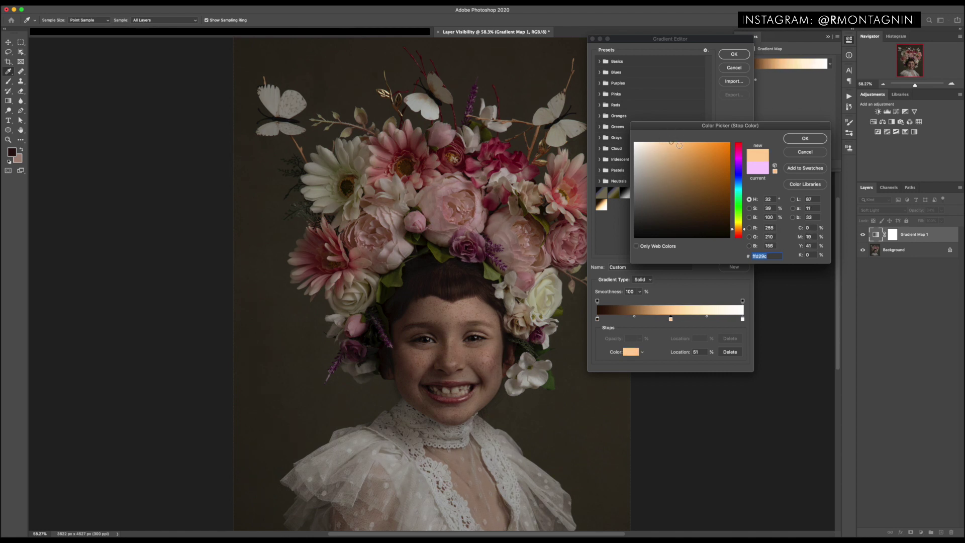
pyautogui.click(805, 138)
# Test red on the gradient's ending stop, restore white for it and apply the edited gradient.
pyautogui.click(742, 320)
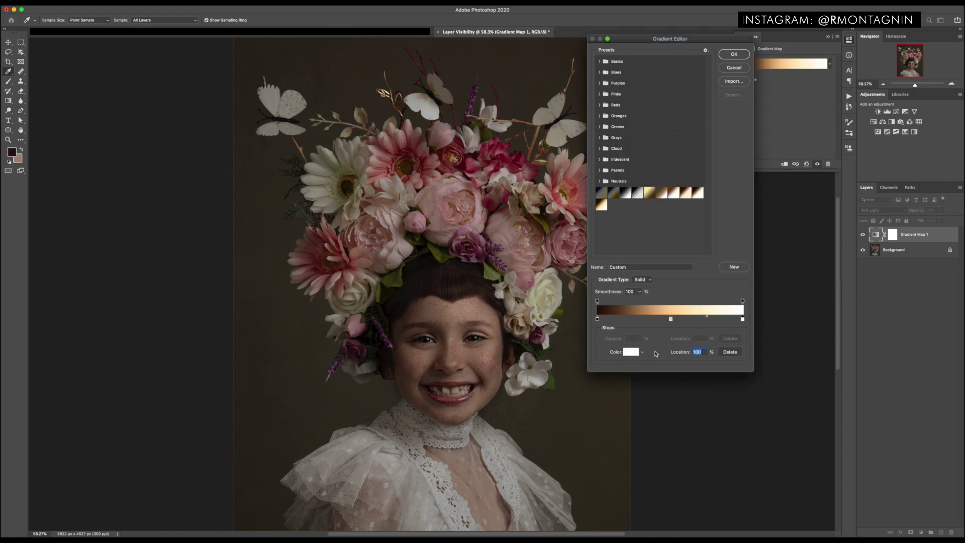
pyautogui.click(630, 352)
pyautogui.moveTo(709, 172); pyautogui.dragTo(740, 133)
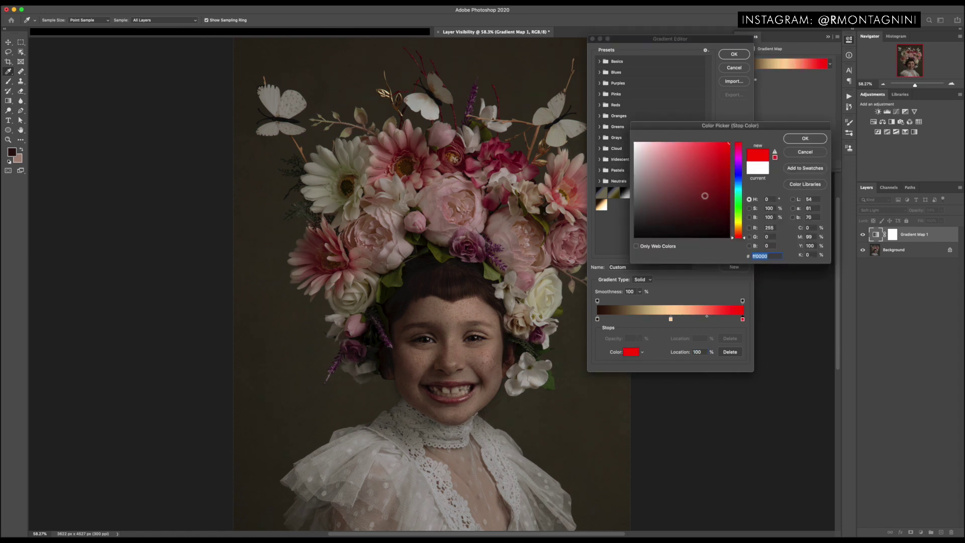
pyautogui.click(634, 143)
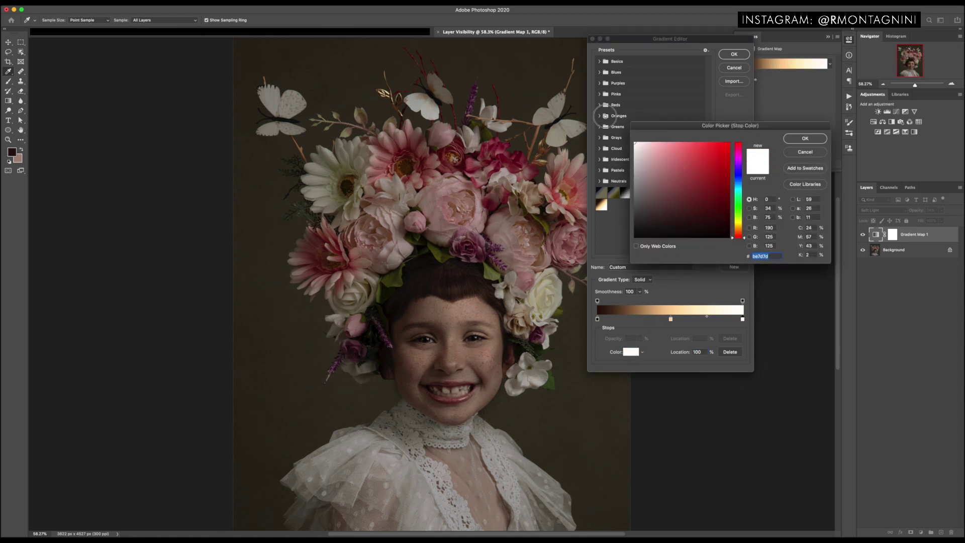
pyautogui.click(814, 142)
pyautogui.click(734, 55)
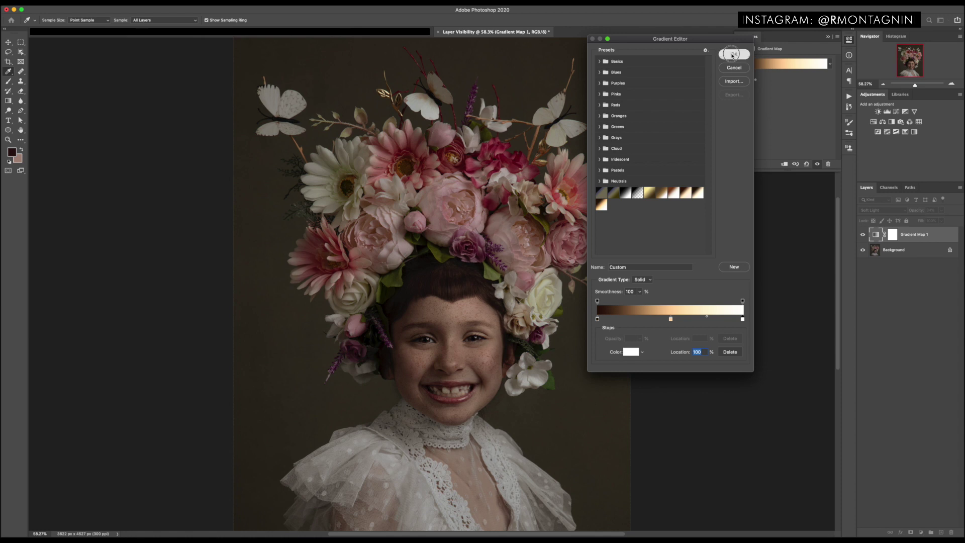
# Compare the portrait with and without the brown, peach and white Gradient Map.
pyautogui.press('b')
pyautogui.click(863, 235)
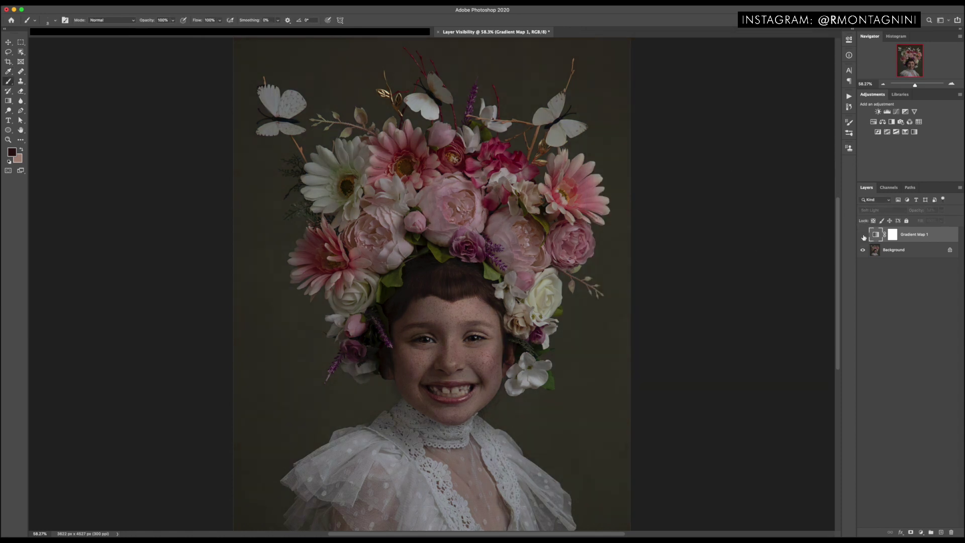
pyautogui.click(862, 234)
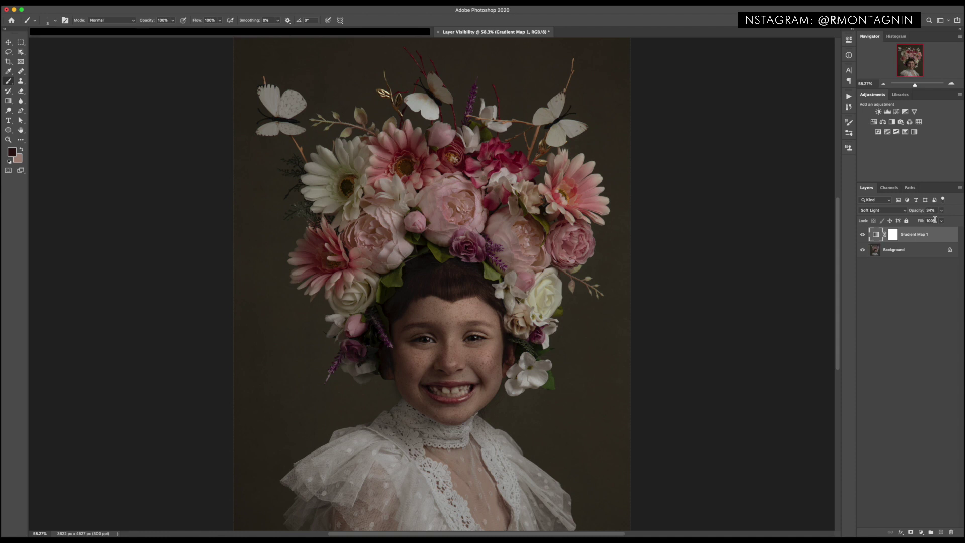
# Add a Selective Color adjustment layer above the Gradient Map and reopen its settings.
pyautogui.click(907, 133)
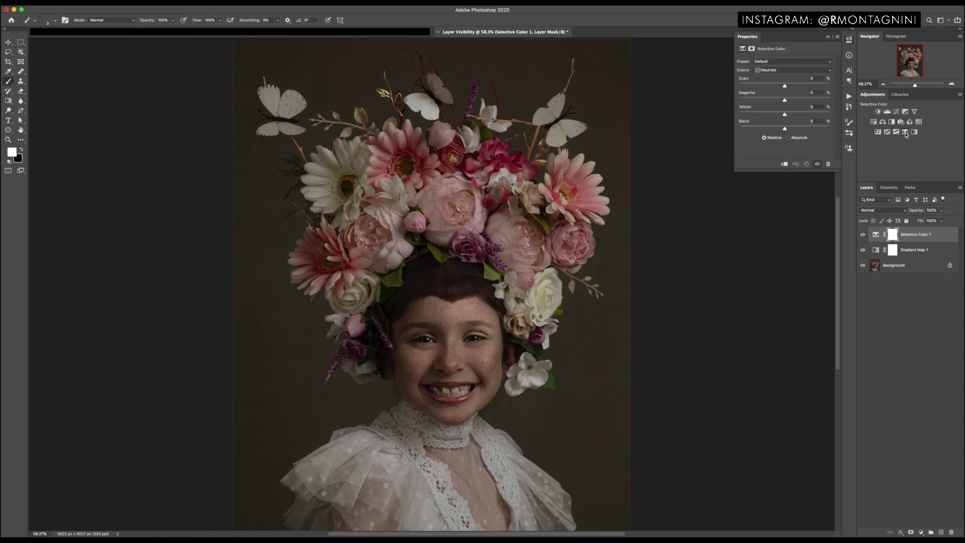
pyautogui.click(863, 235)
pyautogui.click(862, 234)
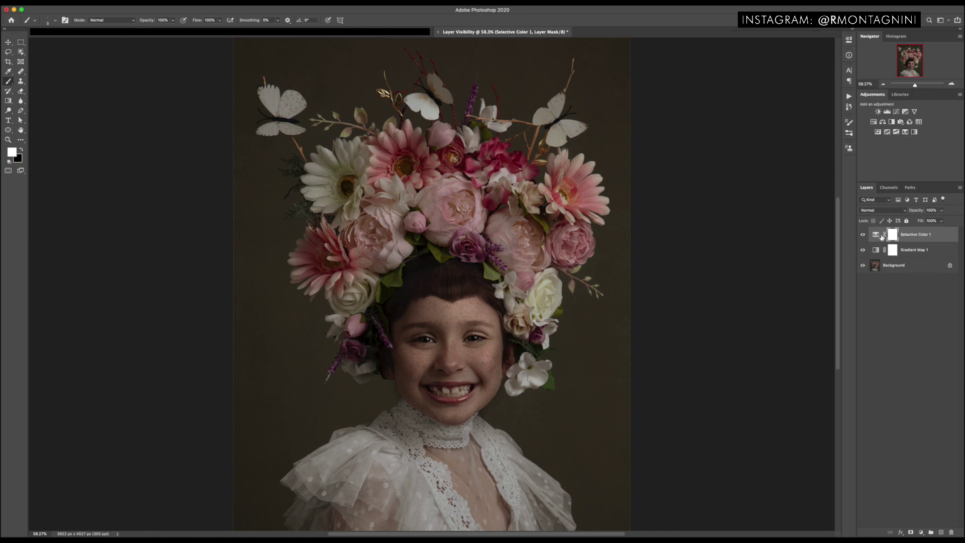
pyautogui.click(879, 236)
pyautogui.doubleClick(876, 236)
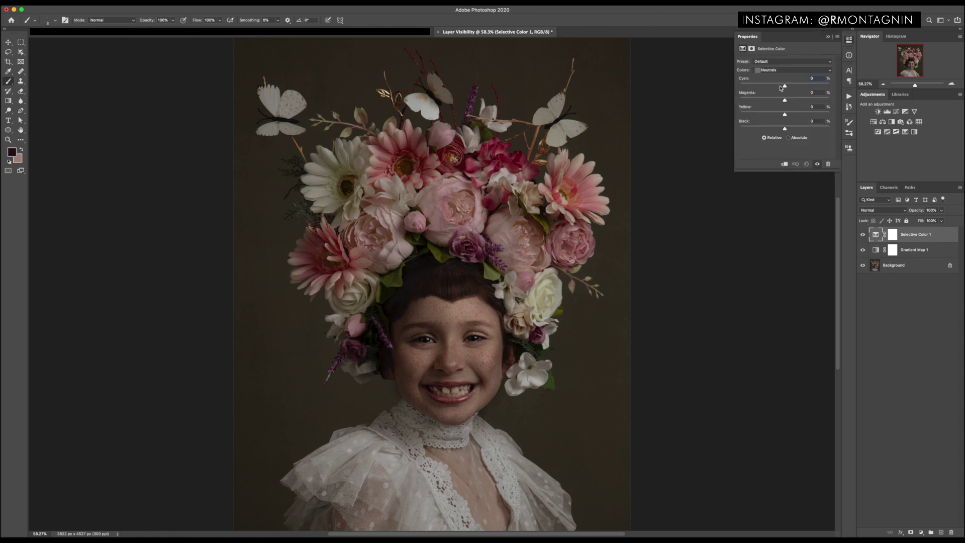
# For the Blacks in Selective Color, try a cyan increase, undo it, and set yellow to +1%.
pyautogui.click(770, 71)
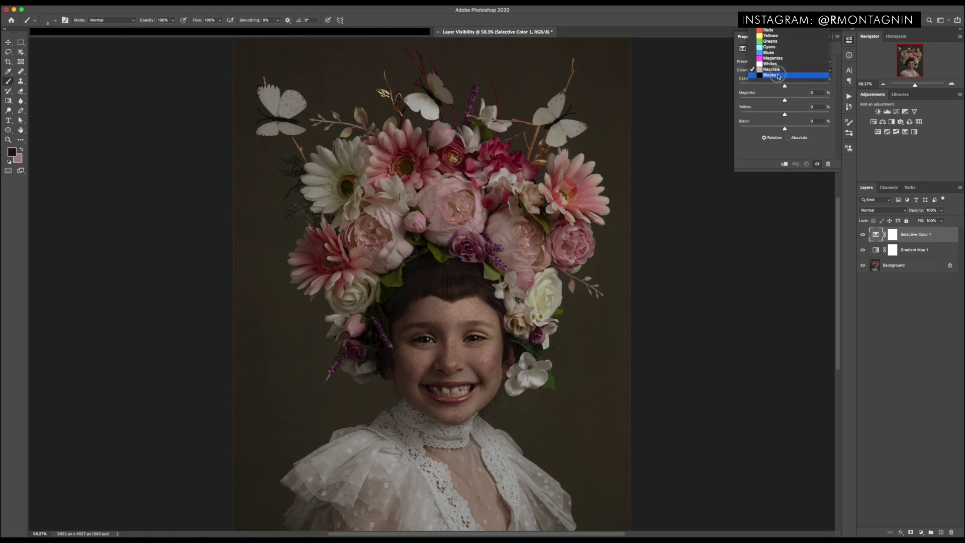
pyautogui.click(777, 75)
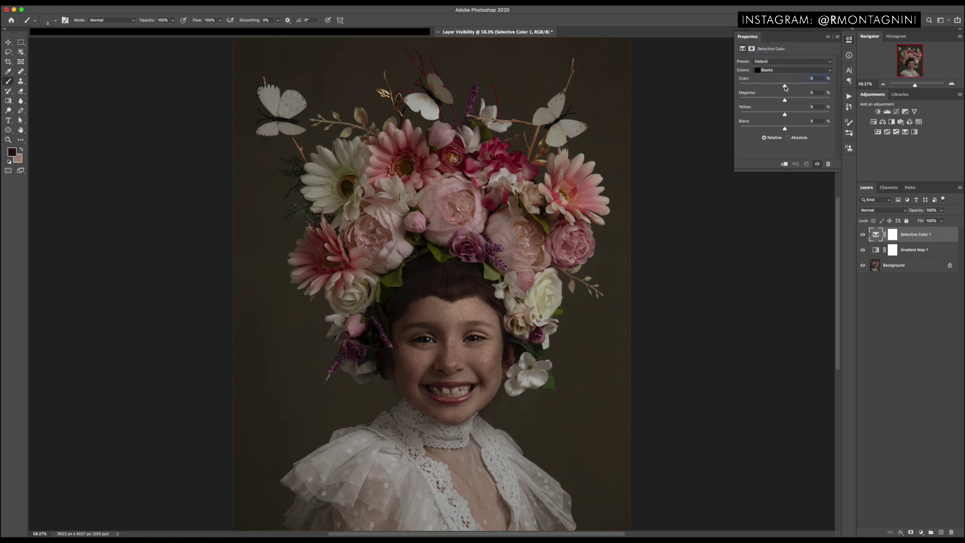
pyautogui.moveTo(784, 88); pyautogui.dragTo(804, 90)
pyautogui.press('super+z')
pyautogui.moveTo(784, 116); pyautogui.dragTo(784, 87)
# For the Neutrals in Selective Color, set yellow to +4% and lower cyan slightly after testing other yellow amounts.
pyautogui.click(782, 70)
pyautogui.click(781, 63)
pyautogui.moveTo(785, 100)
pyautogui.mouseDown()
pyautogui.moveTo(800, 100)
pyautogui.moveTo(764, 99)
pyautogui.moveTo(785, 100)
pyautogui.mouseUp()
pyautogui.moveTo(786, 116); pyautogui.dragTo(787, 115)
pyautogui.moveTo(784, 115); pyautogui.dragTo(778, 116)
pyautogui.moveTo(776, 117); pyautogui.dragTo(791, 117)
pyautogui.moveTo(786, 116); pyautogui.dragTo(781, 87)
# Return to the Blacks in Selective Color and fine-tune their cyan, magenta and black amounts.
pyautogui.click(794, 71)
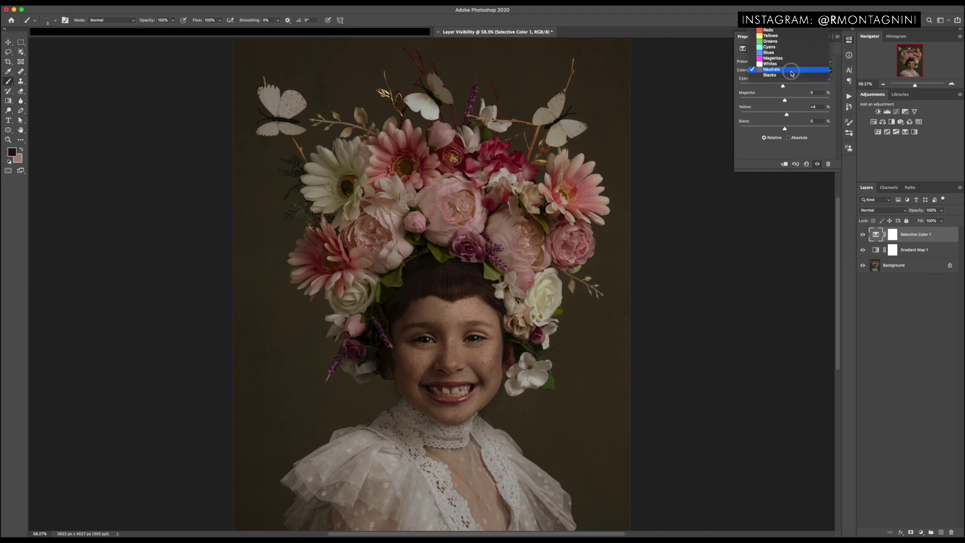
pyautogui.click(787, 82)
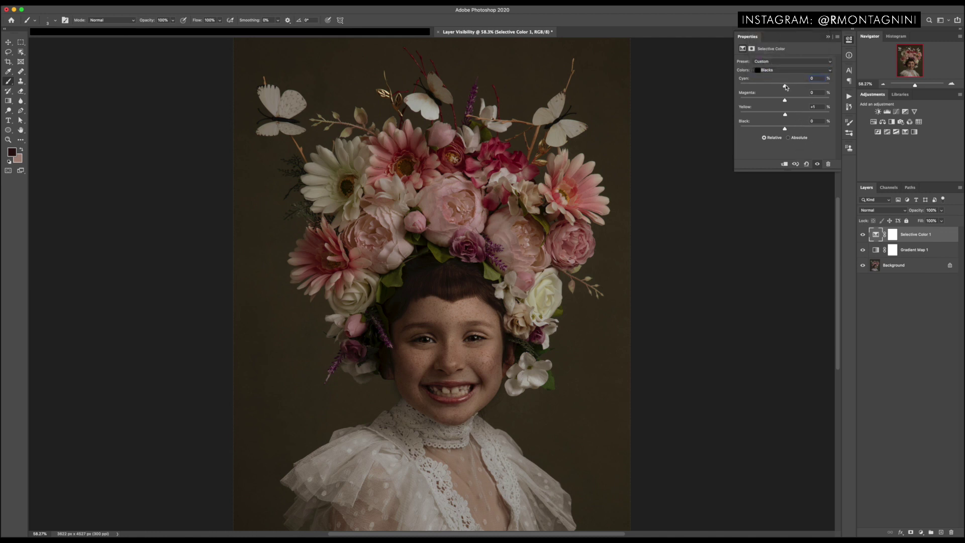
pyautogui.moveTo(785, 85); pyautogui.dragTo(784, 86)
pyautogui.write('0')
pyautogui.moveTo(785, 101); pyautogui.dragTo(786, 102)
pyautogui.moveTo(786, 88); pyautogui.dragTo(785, 88)
pyautogui.moveTo(785, 128)
pyautogui.mouseDown()
pyautogui.moveTo(765, 130)
pyautogui.moveTo(787, 129)
pyautogui.mouseUp()
# Compare the portrait with the Selective Color and Gradient Map layers hidden and shown, individually and together.
pyautogui.click(860, 241)
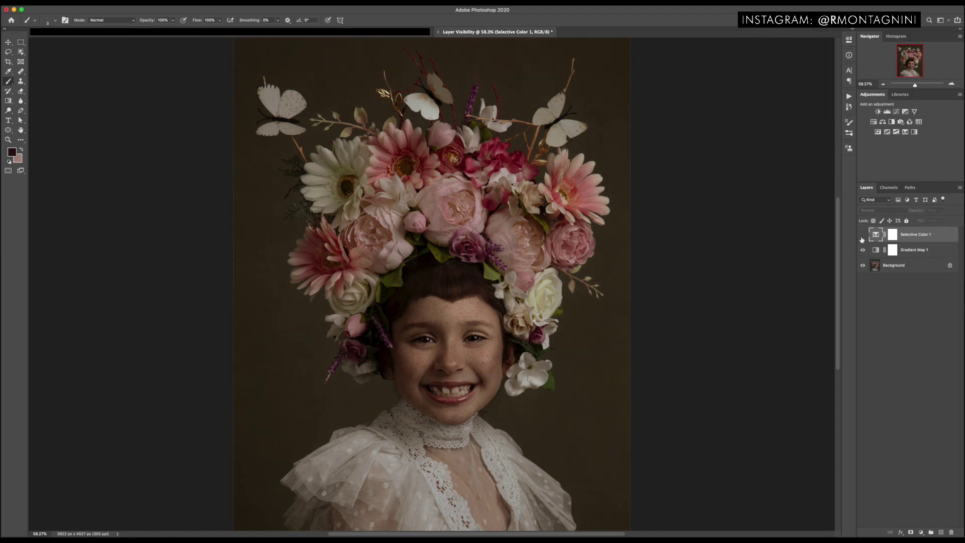
pyautogui.click(862, 240)
pyautogui.click(861, 240)
pyautogui.click(862, 250)
pyautogui.click(862, 250)
pyautogui.click(863, 234)
pyautogui.click(863, 236)
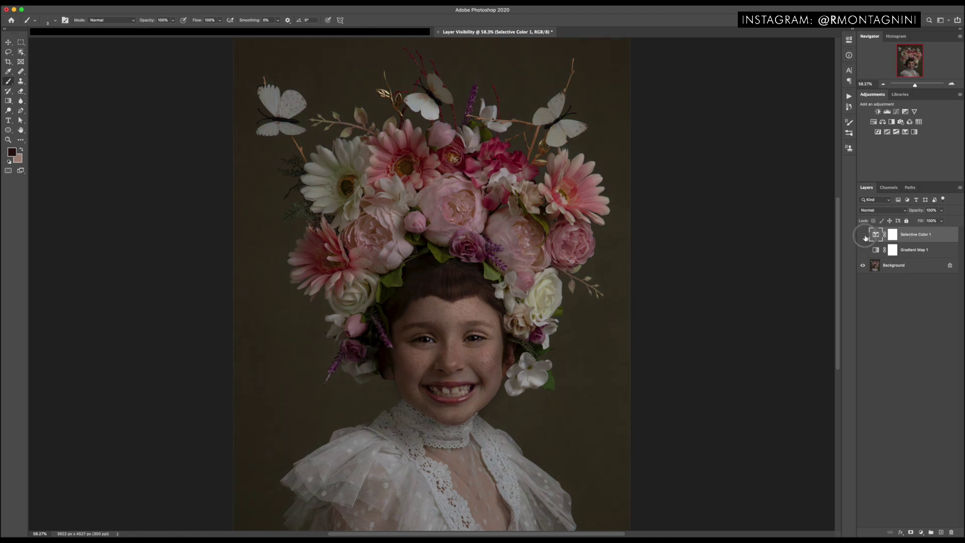
pyautogui.click(865, 237)
pyautogui.click(866, 239)
pyautogui.click(864, 235)
pyautogui.click(864, 236)
pyautogui.click(863, 251)
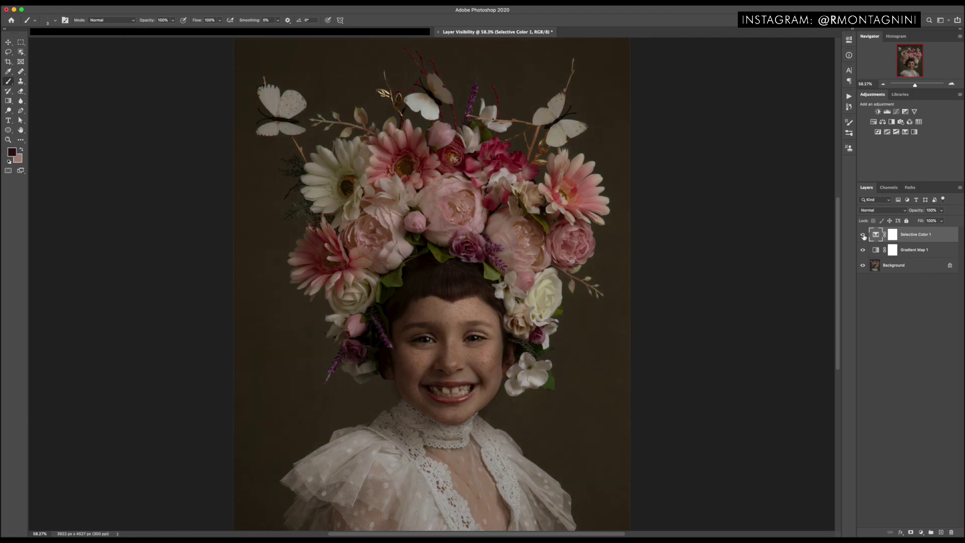
pyautogui.click(863, 235)
pyautogui.click(863, 236)
# Group the Selective Color and Gradient Map layers, expand the group and compare the portrait with and without it.
pyautogui.keyDown('shift'); pyautogui.click(933, 255); pyautogui.keyUp('shift')
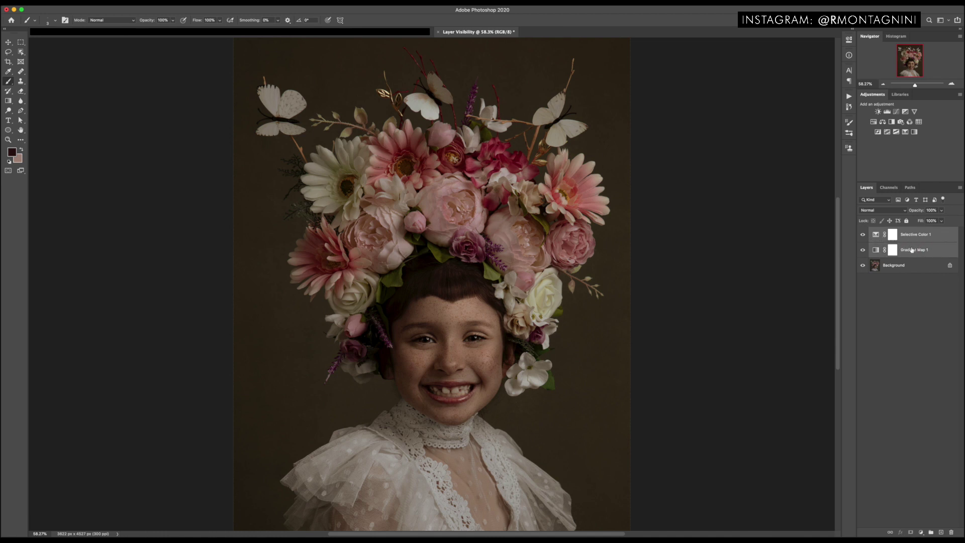
pyautogui.press('super+g')
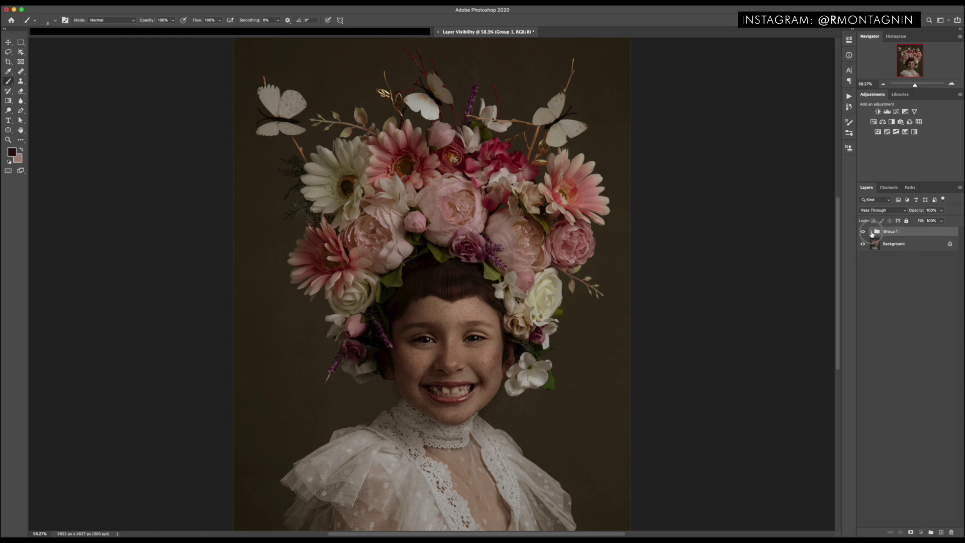
pyautogui.click(863, 231)
pyautogui.click(863, 231)
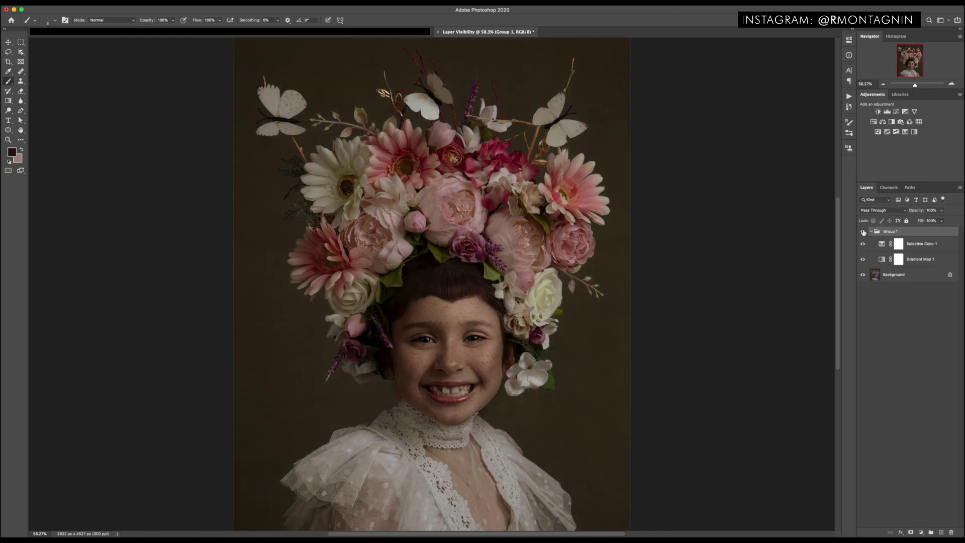
pyautogui.click(863, 232)
pyautogui.click(863, 232)
# Add a Curves adjustment layer at the top of the group and try points on its midtones and highlights.
pyautogui.click(897, 114)
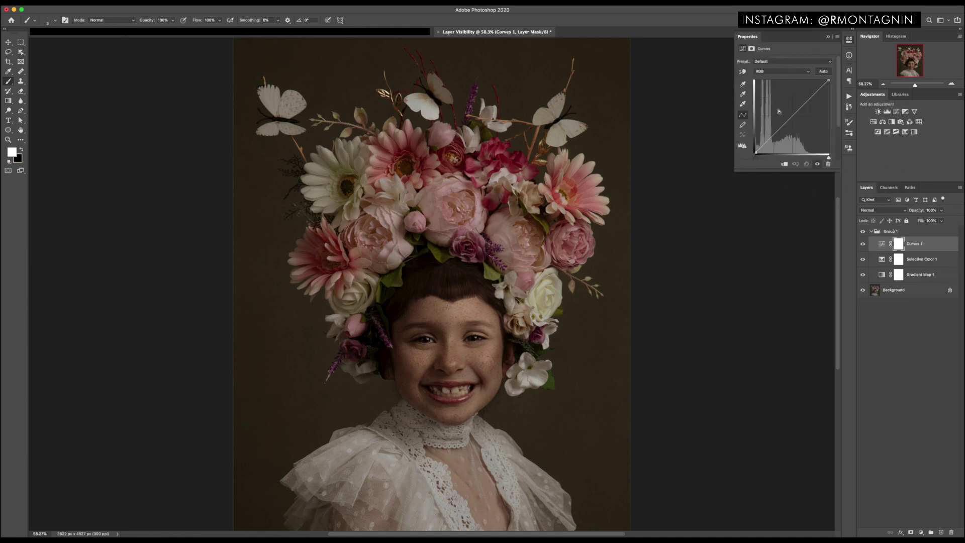
pyautogui.moveTo(791, 117); pyautogui.dragTo(810, 97)
pyautogui.click(806, 96)
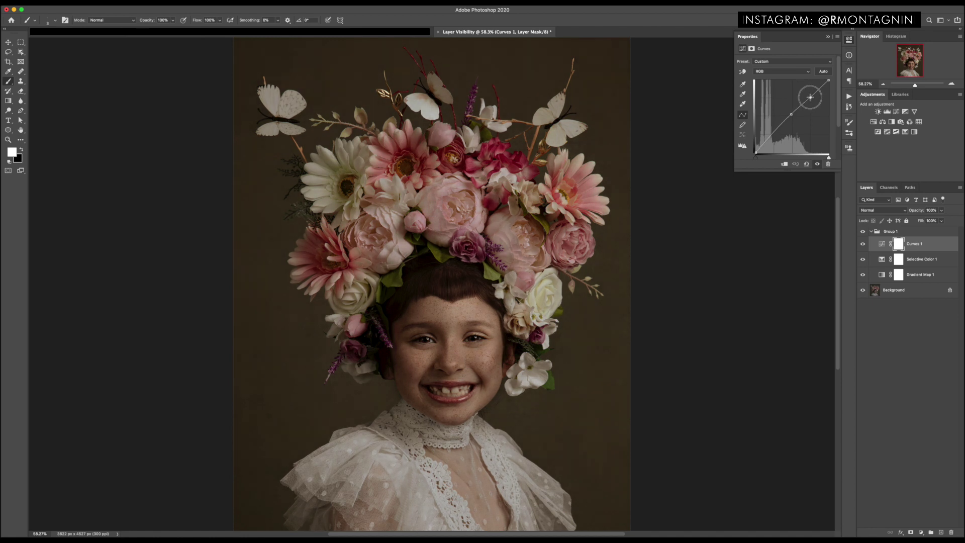
# Try adjusting the curve's shadows and black point, and clear the added points from the curve.
pyautogui.click(774, 134)
pyautogui.moveTo(774, 134); pyautogui.dragTo(815, 177)
pyautogui.click(750, 156)
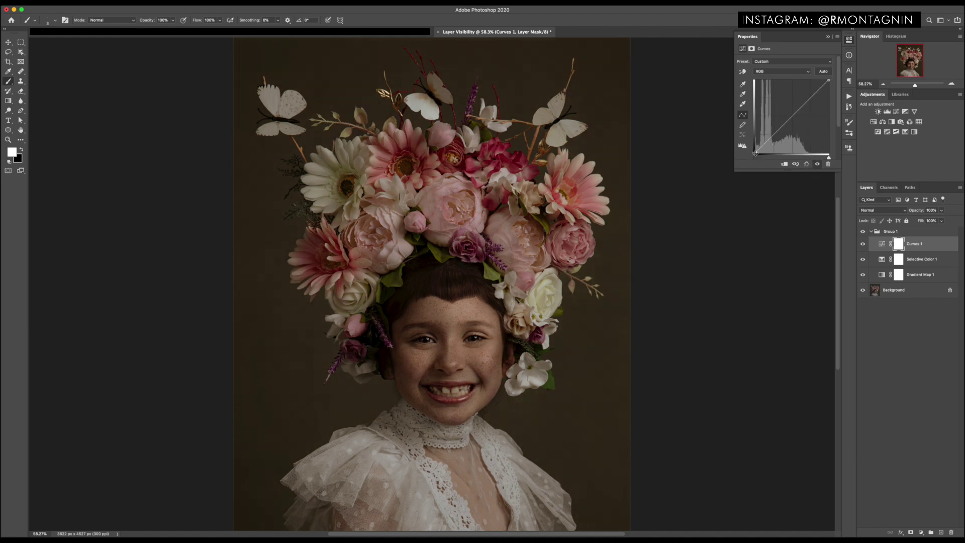
pyautogui.moveTo(757, 156); pyautogui.dragTo(745, 172)
# Add points to the curve's midtones, shadows and highlights, lift the highlights slightly and remove the shadow point.
pyautogui.click(792, 116)
pyautogui.click(771, 136)
pyautogui.click(810, 98)
pyautogui.moveTo(810, 98); pyautogui.dragTo(810, 96)
pyautogui.moveTo(771, 136); pyautogui.dragTo(791, 215)
pyautogui.moveTo(808, 97); pyautogui.dragTo(791, 115)
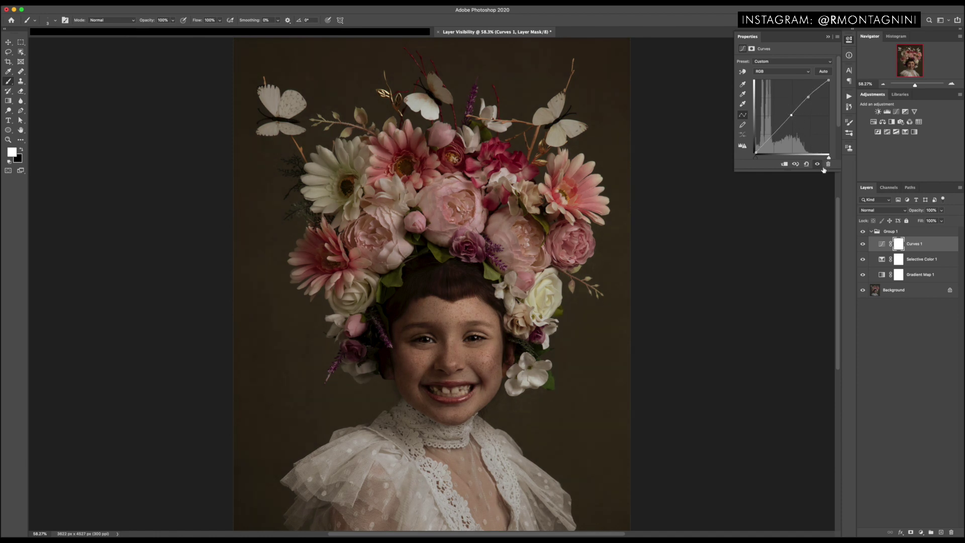
# Compare the portrait with and without the Curves layer, collapse the group and compare with the whole group hidden.
pyautogui.click(863, 245)
pyautogui.click(862, 244)
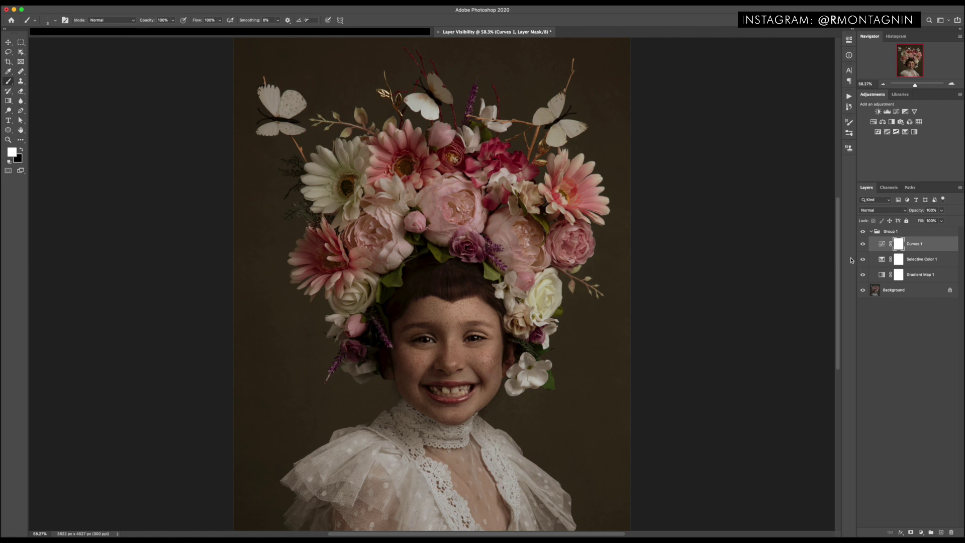
pyautogui.press('super+minus')
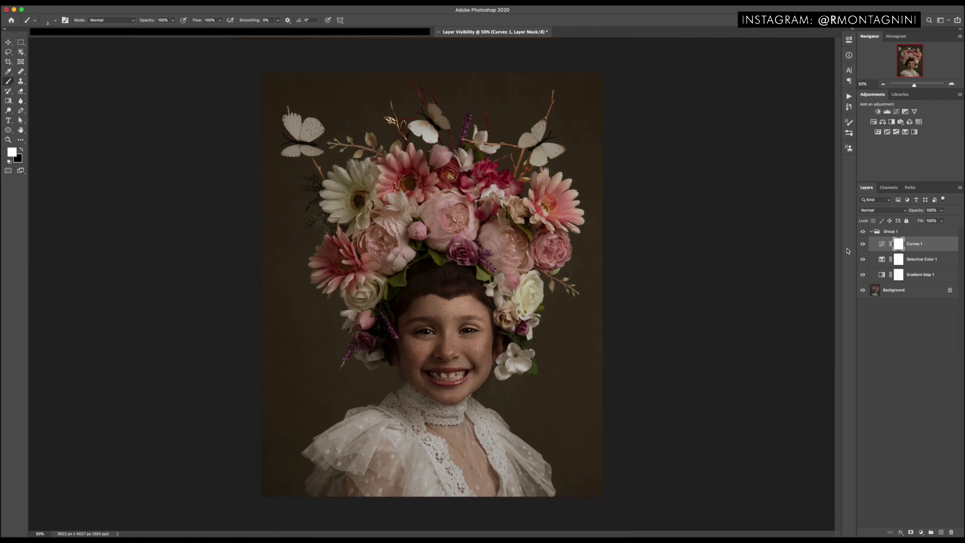
pyautogui.click(871, 232)
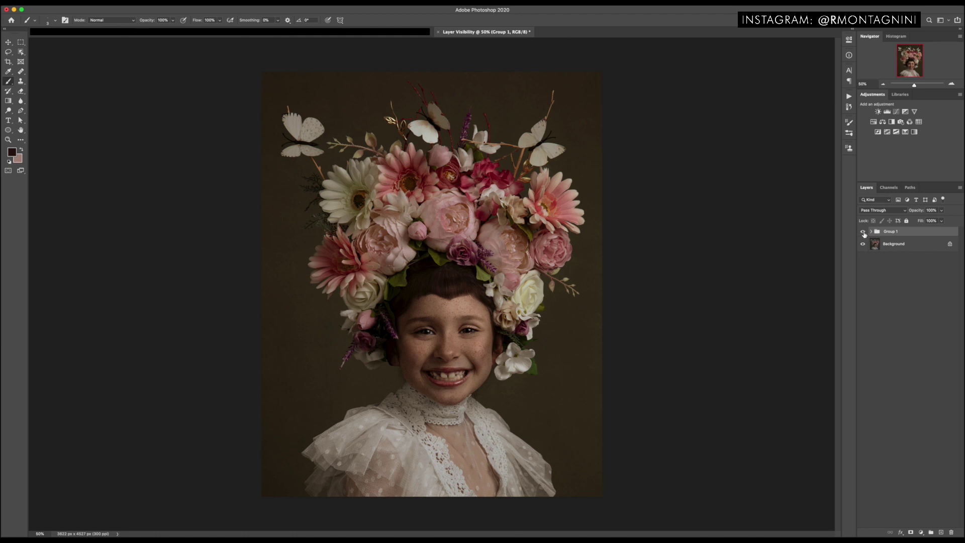
pyautogui.click(864, 234)
pyautogui.click(864, 234)
pyautogui.click(863, 232)
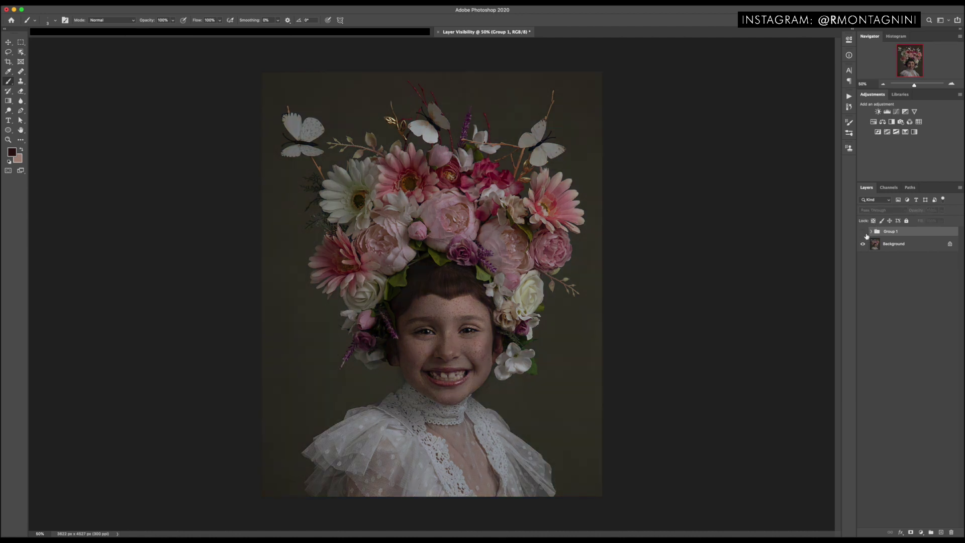
# Compare the group's effect on the face at 100% and on the whole portrait by hiding and showing the group.
pyautogui.hotkey('ctrl', '1')
pyautogui.moveTo(551, 373); pyautogui.dragTo(551, 202)
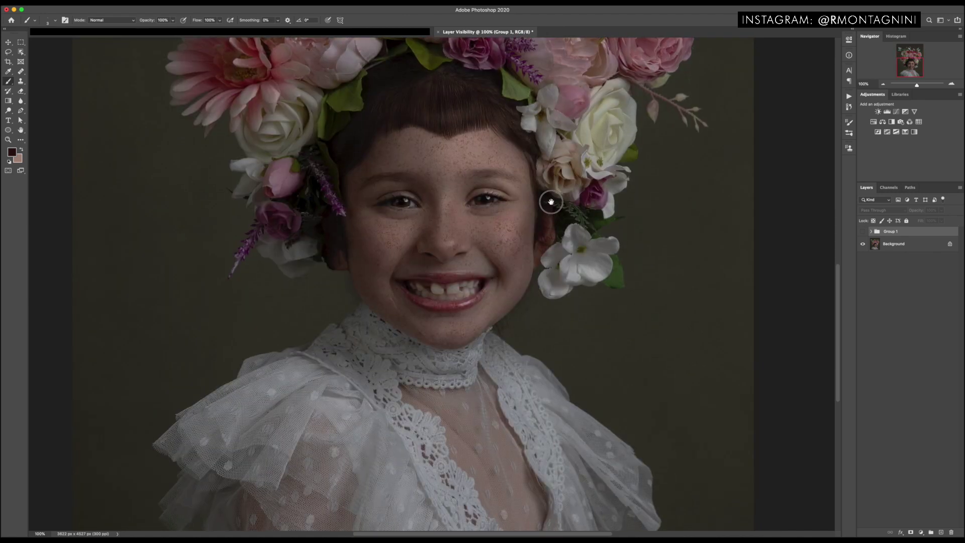
pyautogui.click(864, 232)
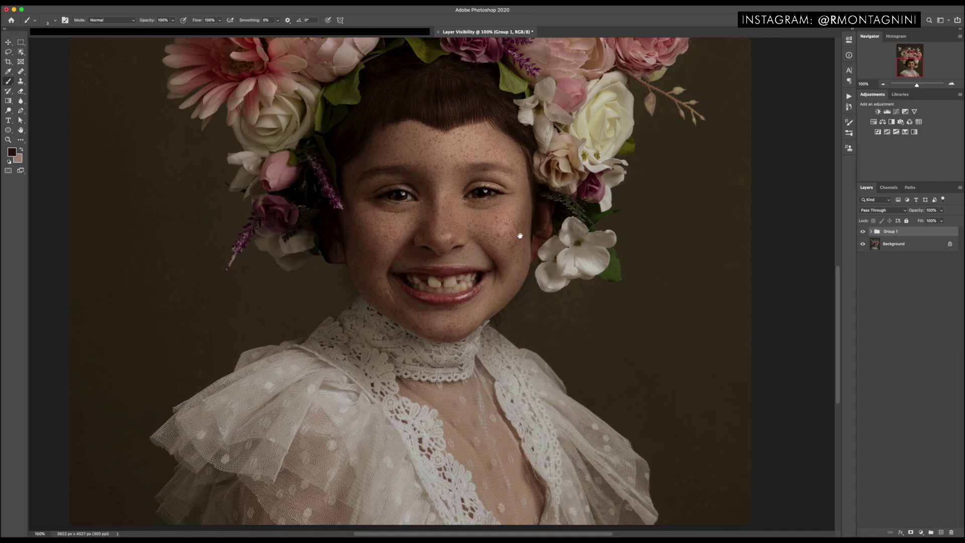
pyautogui.moveTo(521, 235); pyautogui.dragTo(465, 296)
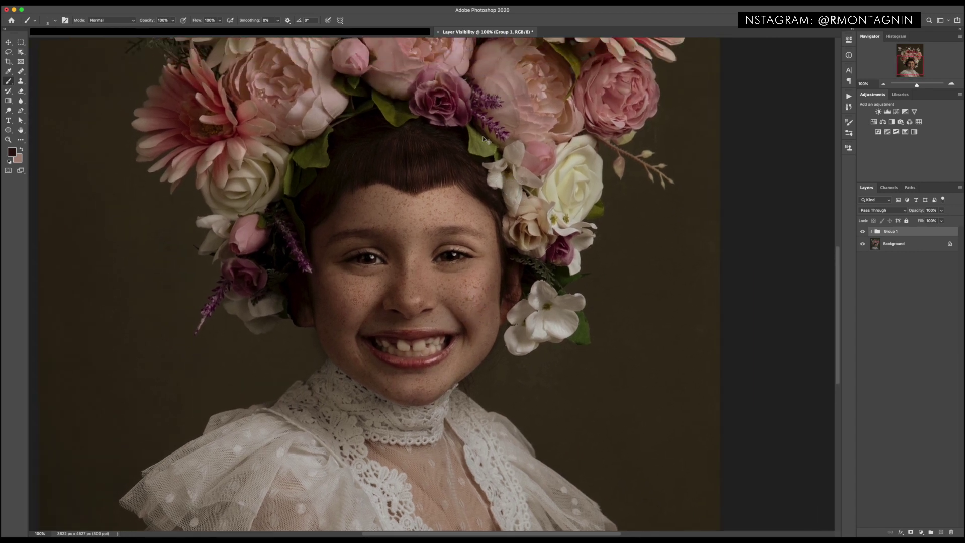
pyautogui.hotkey('ctrl', '0')
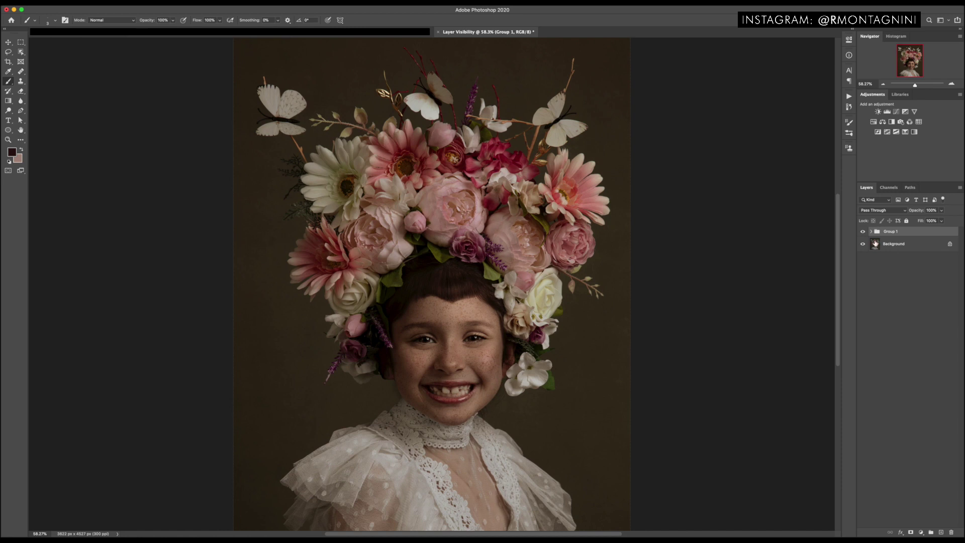
pyautogui.click(863, 231)
pyautogui.click(862, 231)
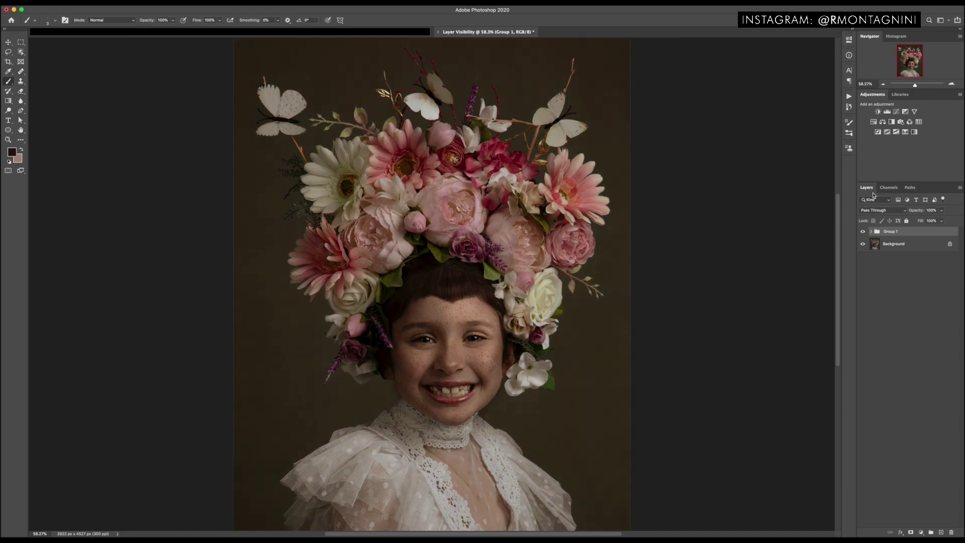